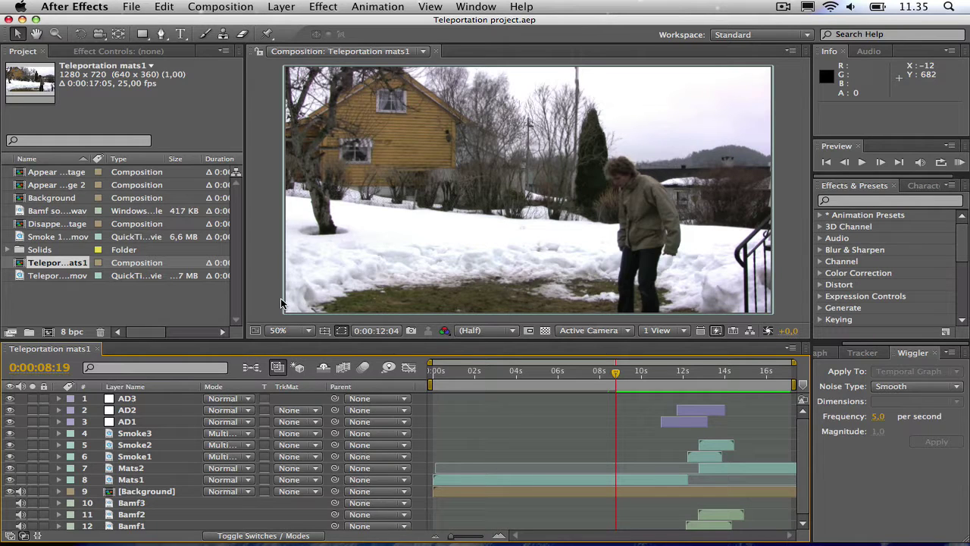
# Play back the finished teleport composition and scrub to around 11 seconds
pyautogui.press('KP_0')
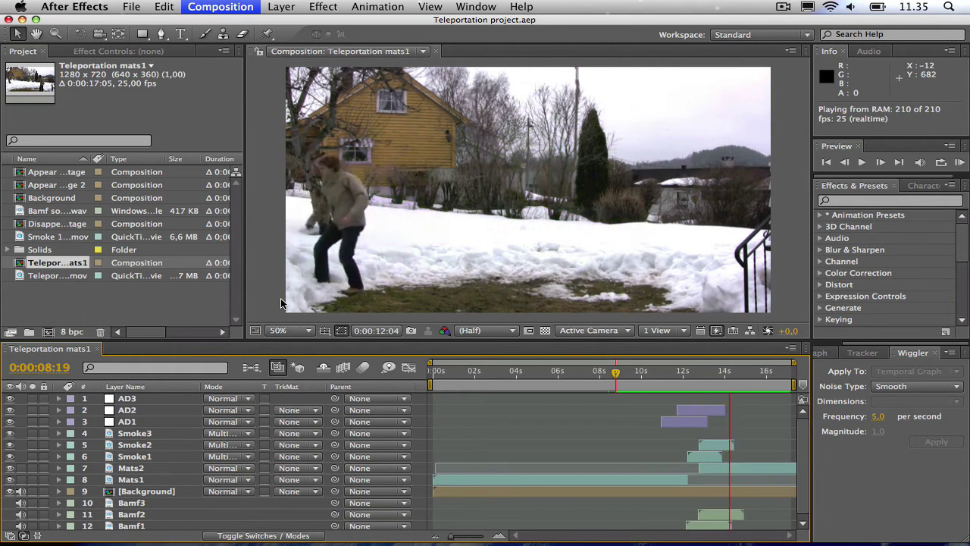
pyautogui.press('space')
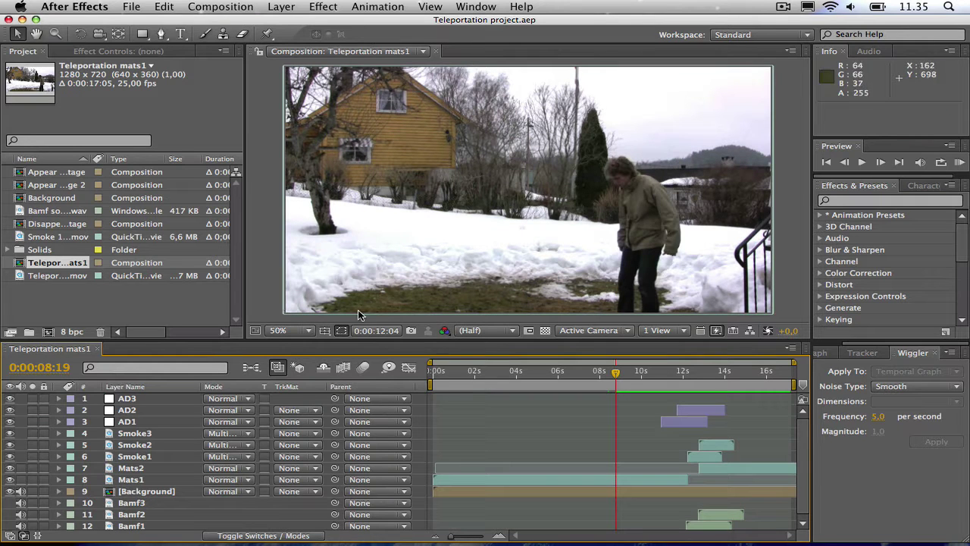
pyautogui.moveTo(615, 377); pyautogui.dragTo(718, 386)
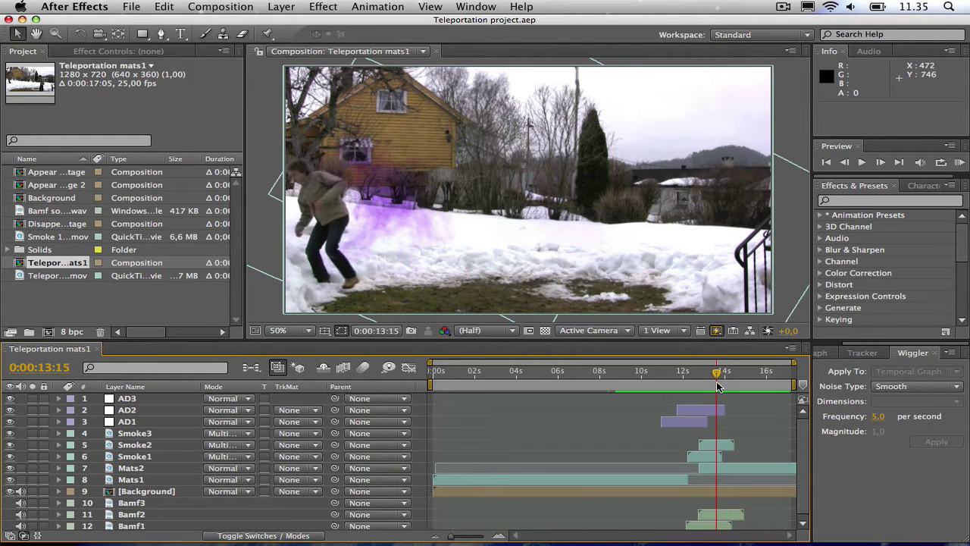
# Create a 1280×720, 25 fps composition named Teleport lasting 0:00:20:02
pyautogui.click(67, 312)
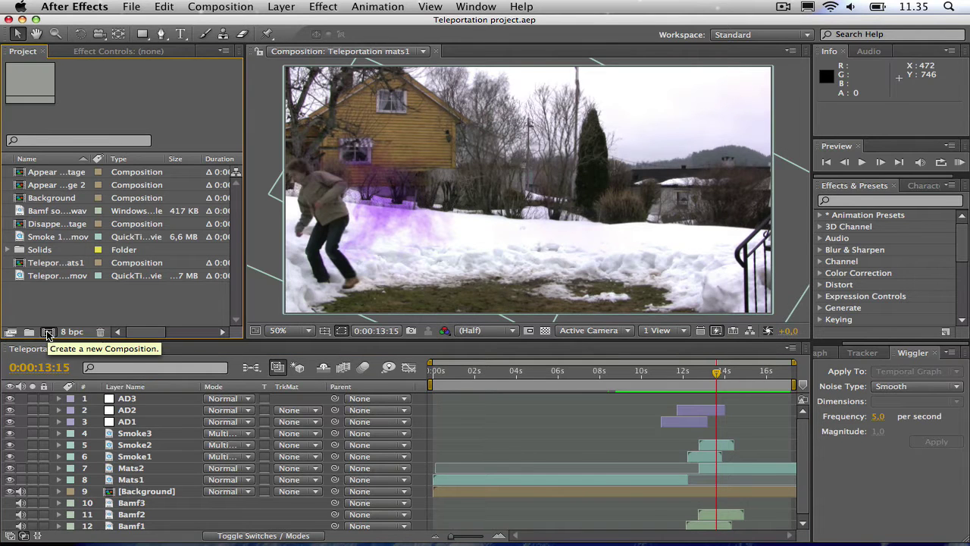
pyautogui.click(48, 335)
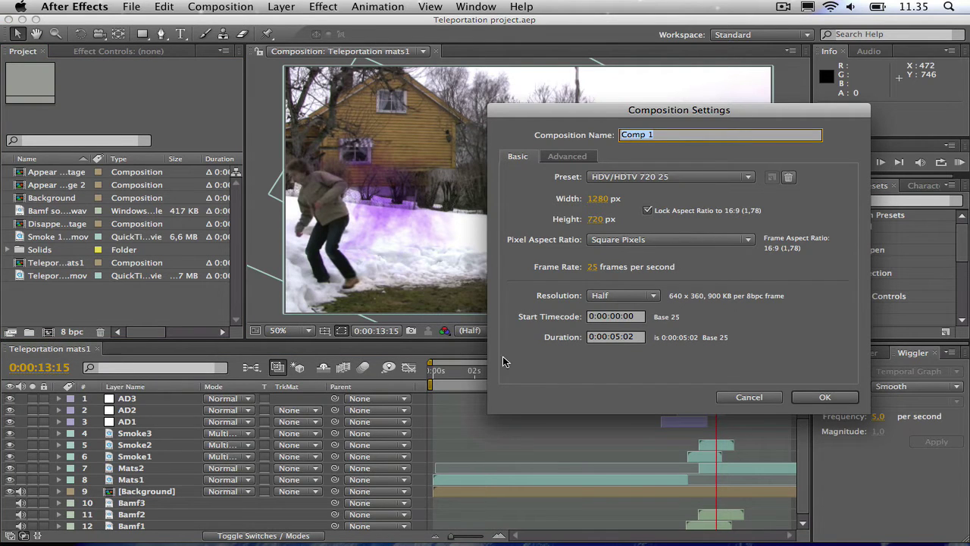
pyautogui.click(619, 339)
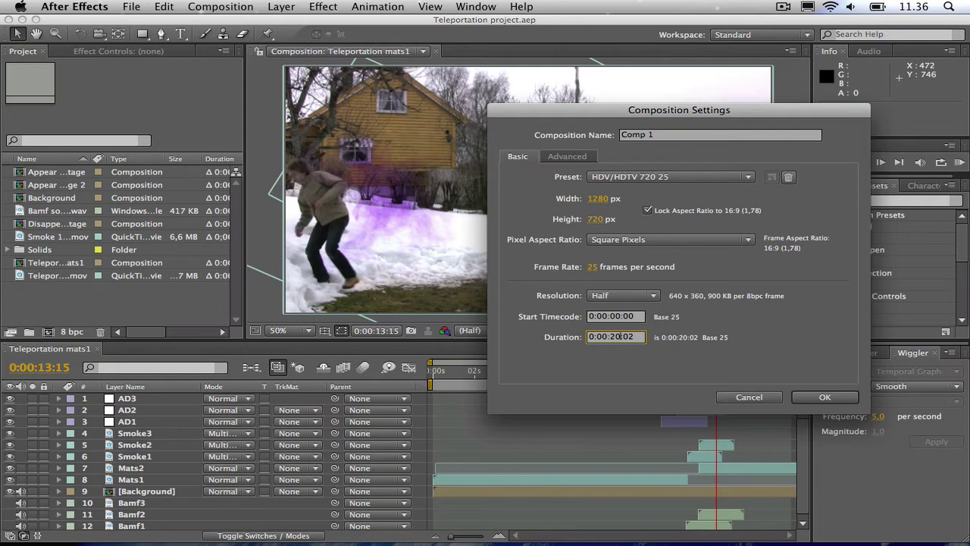
pyautogui.tripleClick(679, 137)
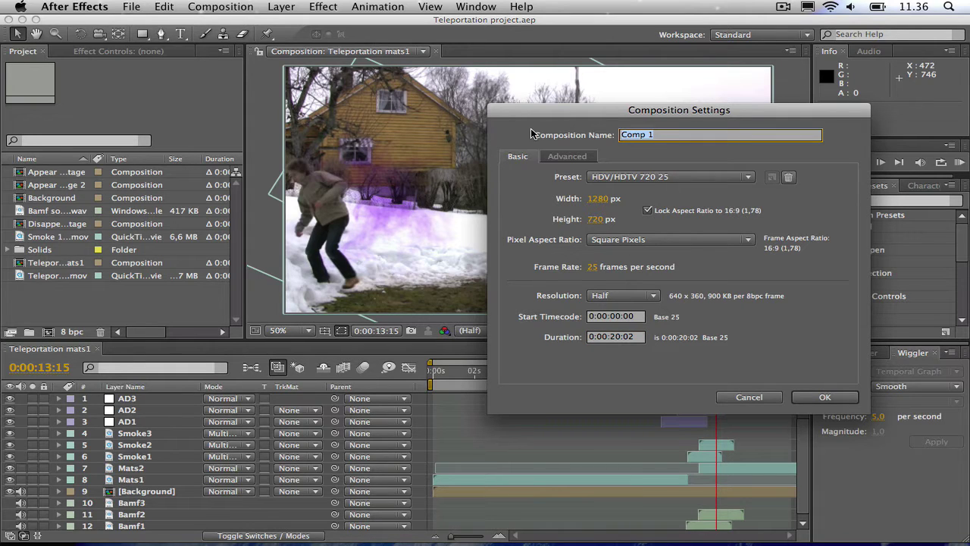
pyautogui.press('Return')
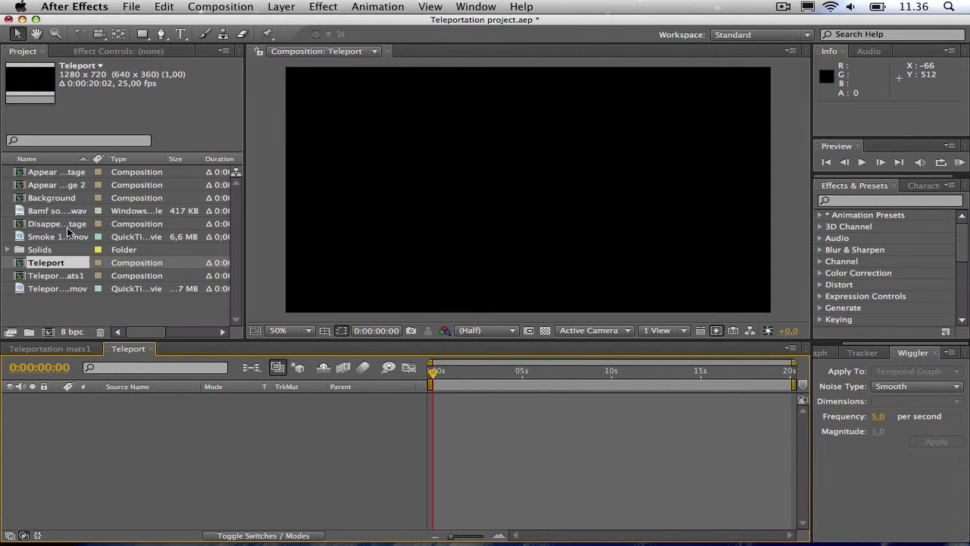
# Add the Disappear footage clip to the Teleport timeline and scrub through it
pyautogui.click(67, 225)
pyautogui.moveTo(57, 226); pyautogui.dragTo(180, 417)
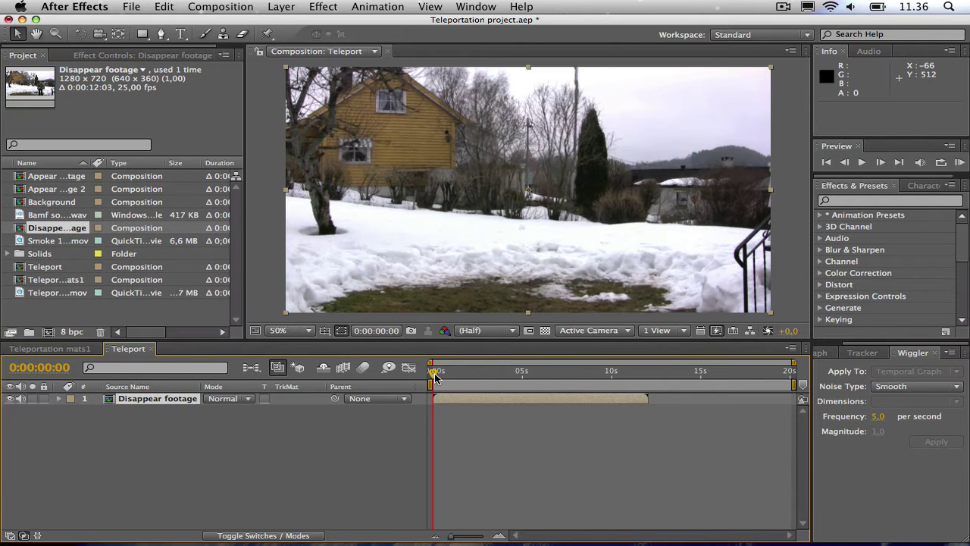
pyautogui.moveTo(436, 377); pyautogui.dragTo(641, 378)
# Add a visible Background layer beneath Disappear footage, then add Appear footage
pyautogui.click(41, 203)
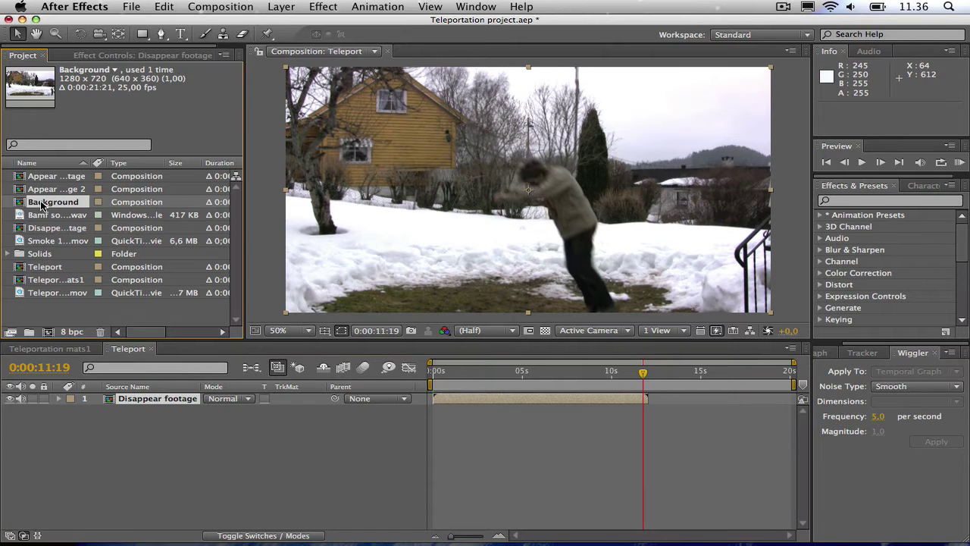
pyautogui.moveTo(42, 203); pyautogui.dragTo(659, 407)
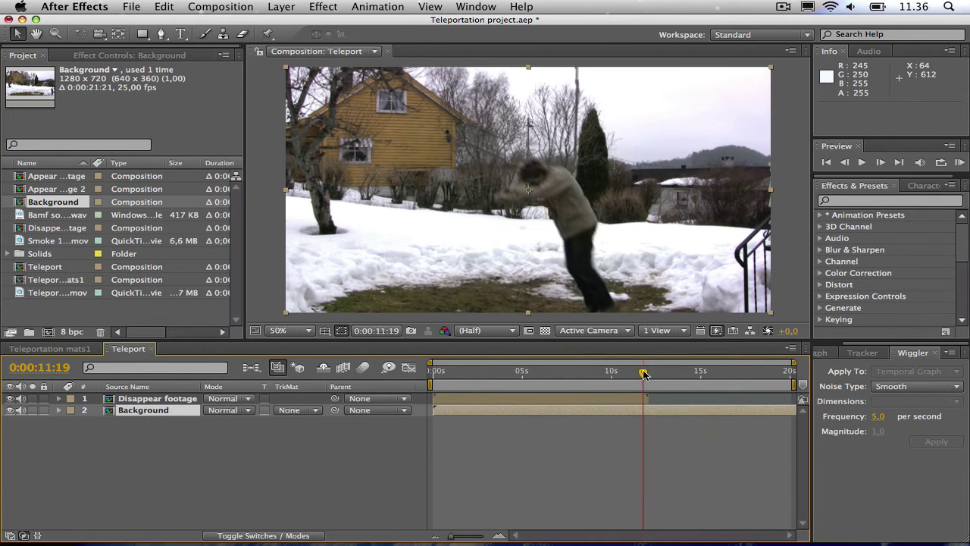
pyautogui.moveTo(644, 373)
pyautogui.mouseDown()
pyautogui.moveTo(663, 376)
pyautogui.moveTo(629, 373)
pyautogui.moveTo(658, 373)
pyautogui.moveTo(634, 373)
pyautogui.moveTo(648, 372)
pyautogui.mouseUp()
pyautogui.click(10, 410)
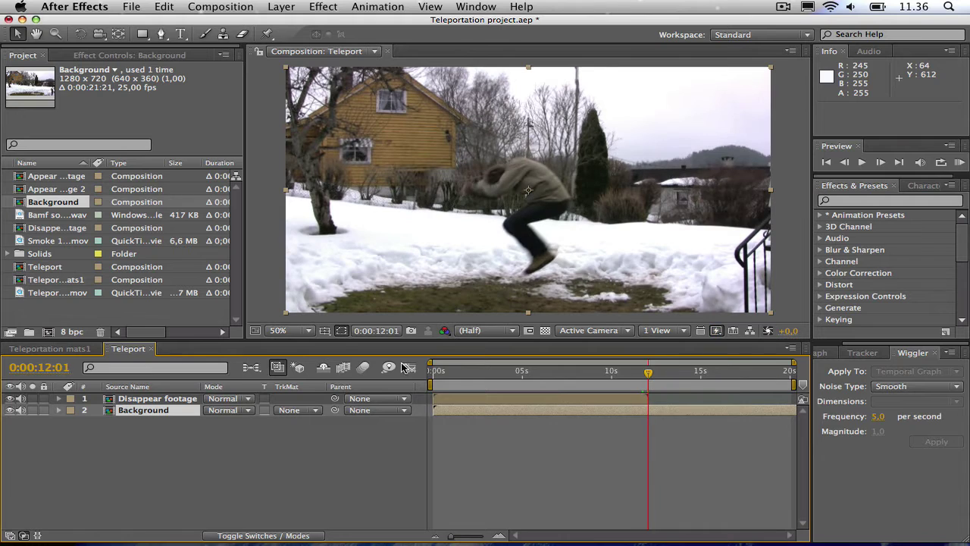
pyautogui.click(170, 400)
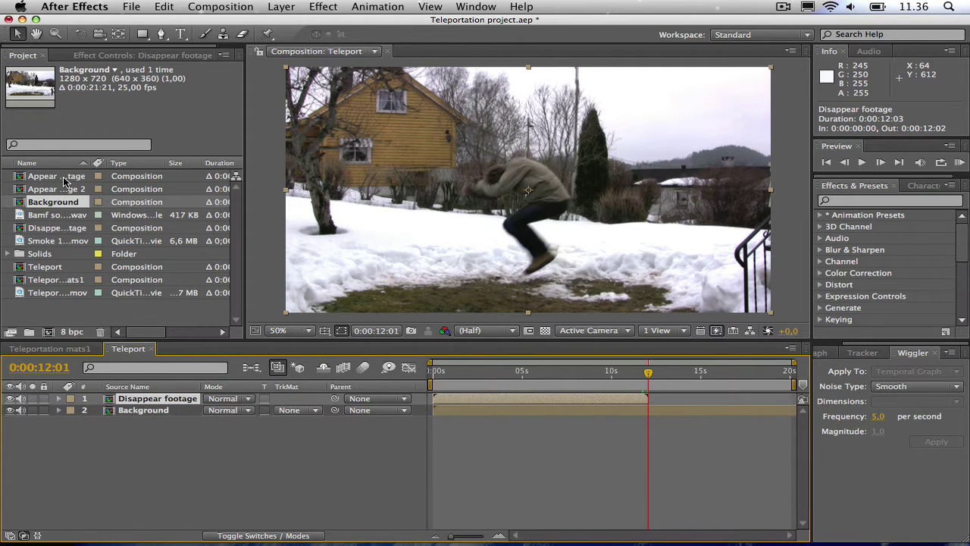
pyautogui.moveTo(64, 181); pyautogui.dragTo(157, 398)
# Slide Appear footage later and trim Disappear footage to end at 0:00:11:23
pyautogui.moveTo(500, 393); pyautogui.dragTo(702, 404)
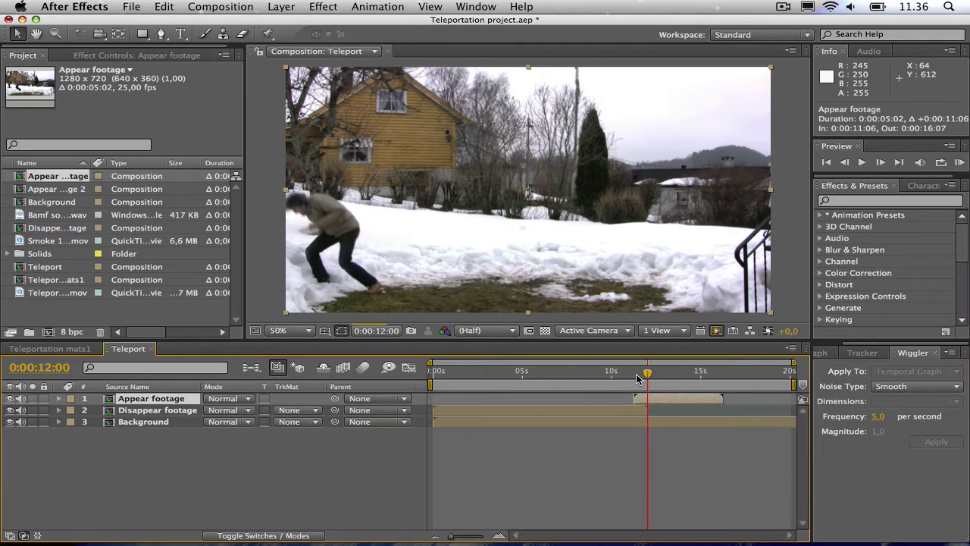
pyautogui.moveTo(637, 379); pyautogui.dragTo(691, 400)
pyautogui.moveTo(642, 378); pyautogui.dragTo(643, 380)
pyautogui.press('pagedown')
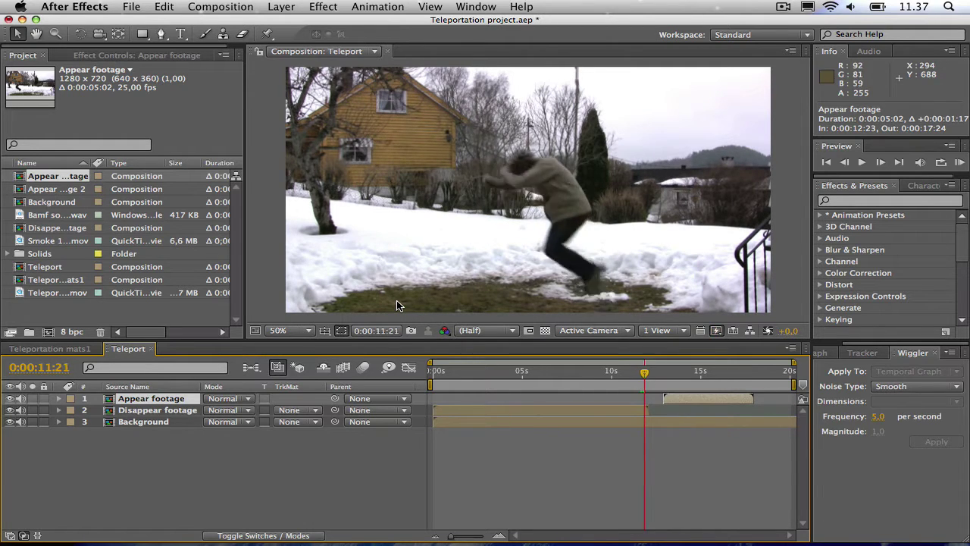
pyautogui.press('pagedown')
pyautogui.press('pagedown')
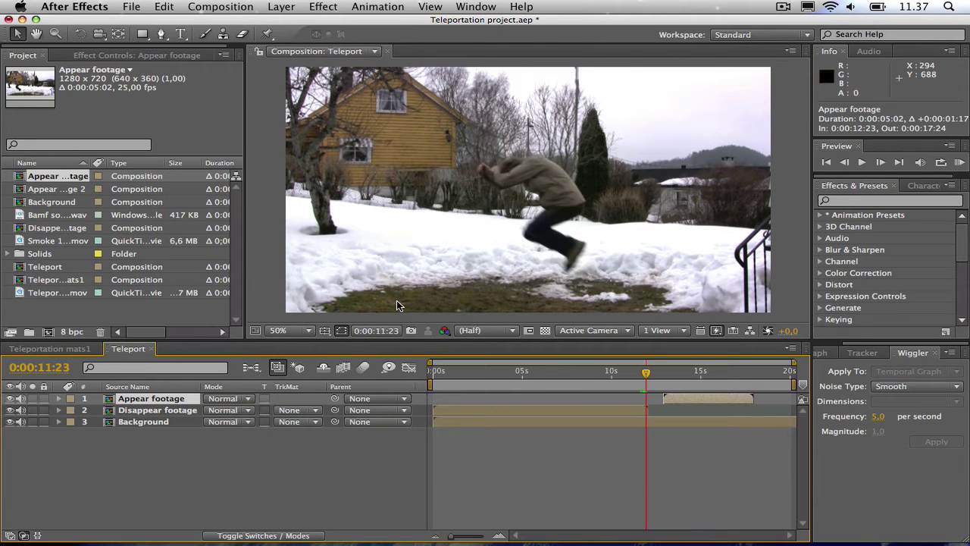
pyautogui.click(646, 410)
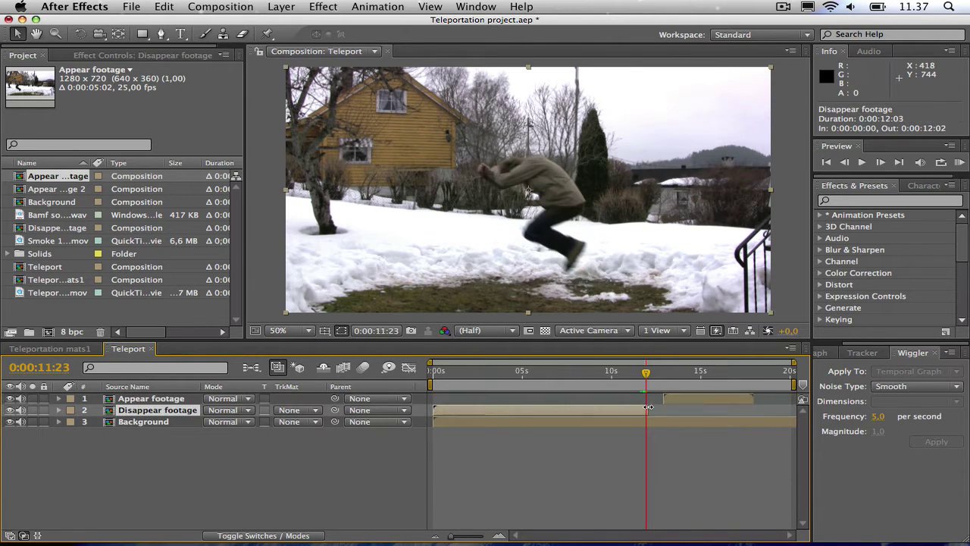
pyautogui.hotkey('alt', ']')
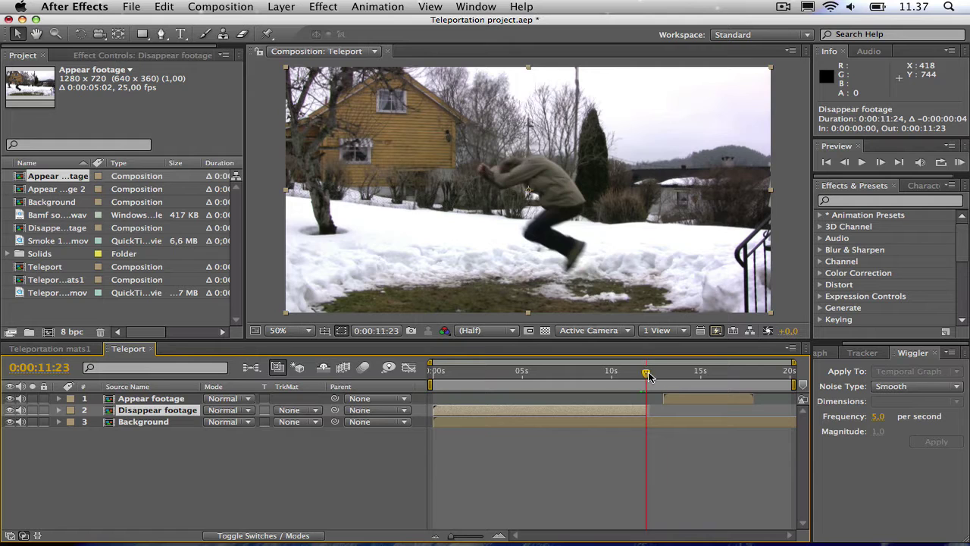
# Trim Appear footage and slide it to start at 0:00:12:14
pyautogui.moveTo(649, 376); pyautogui.dragTo(668, 376)
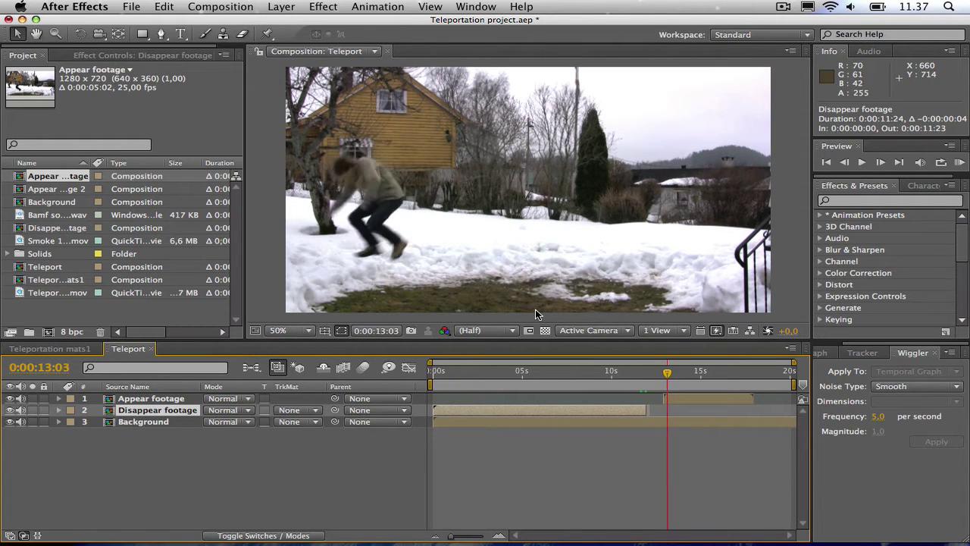
pyautogui.press('pagedown')
pyautogui.press('pagedown')
pyautogui.press('pagedown')
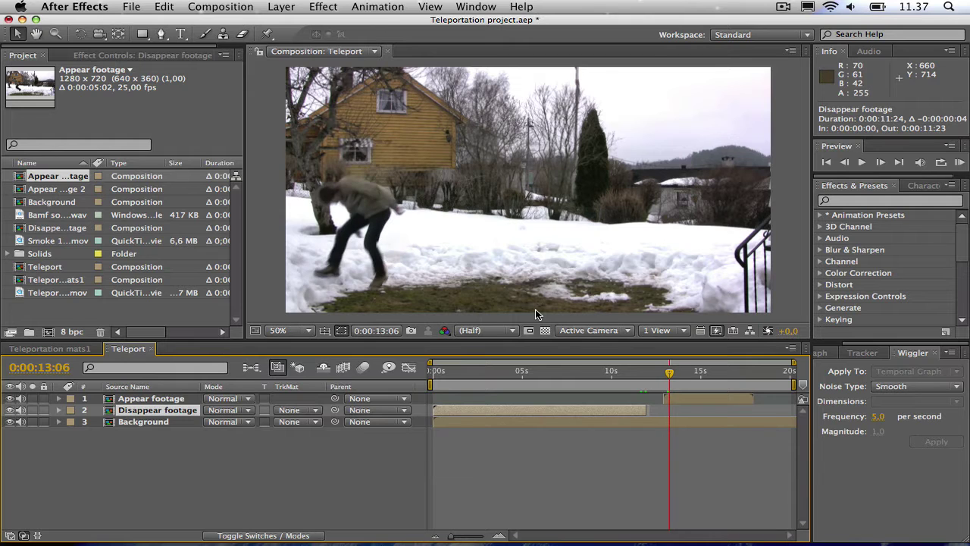
pyautogui.press('pageup')
pyautogui.press('pageup')
pyautogui.press('pageup')
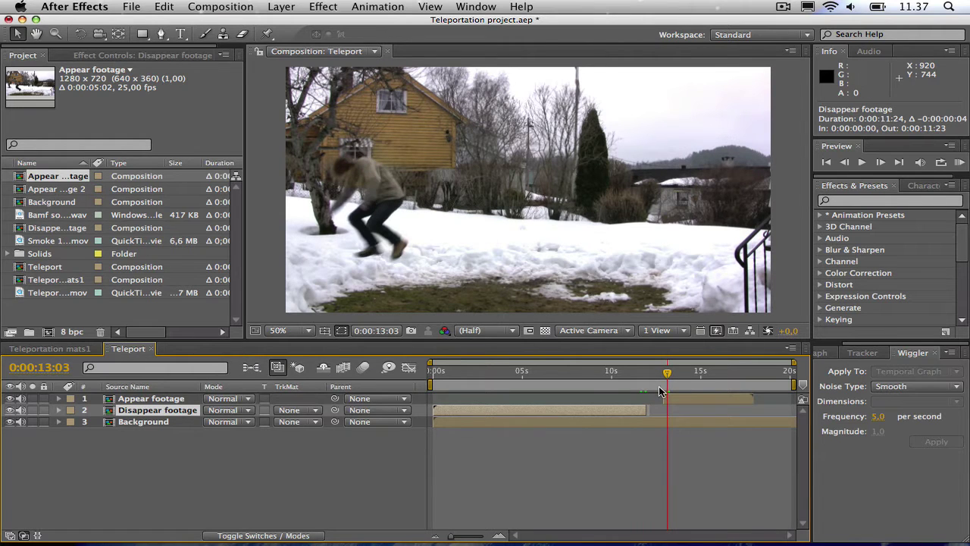
pyautogui.moveTo(664, 394); pyautogui.dragTo(621, 379)
pyautogui.click(659, 377)
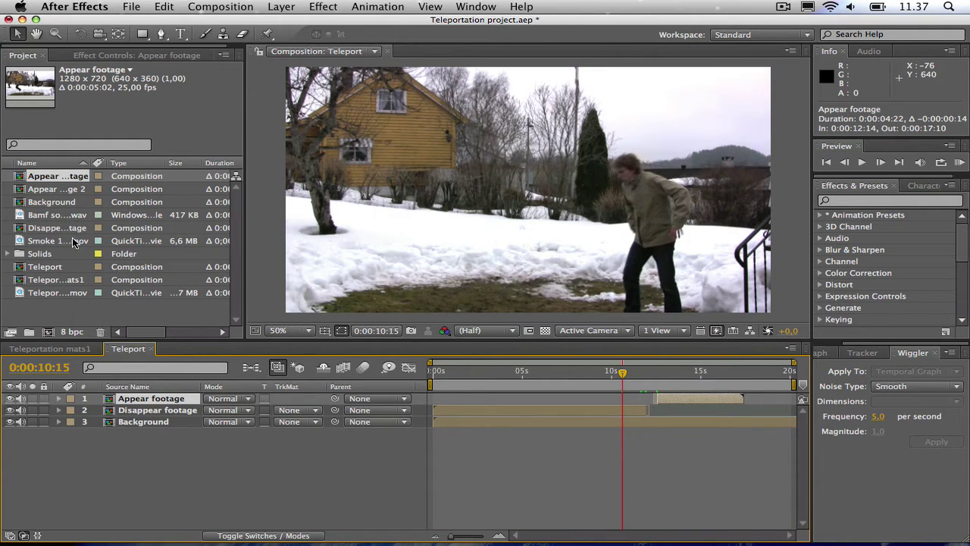
# Add Smoke 1.1.mov to the composition as a layer named Smoke 1
pyautogui.click(71, 242)
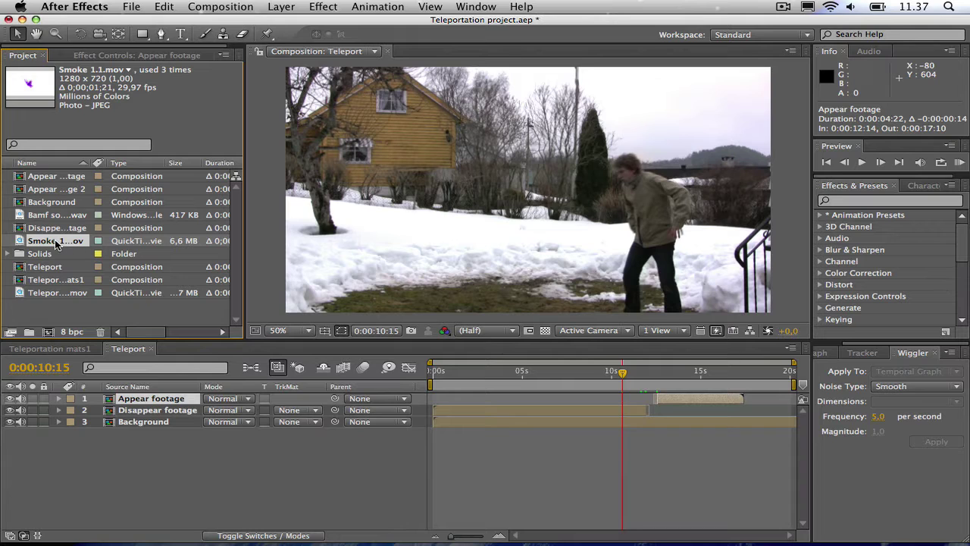
pyautogui.moveTo(55, 243); pyautogui.dragTo(149, 399)
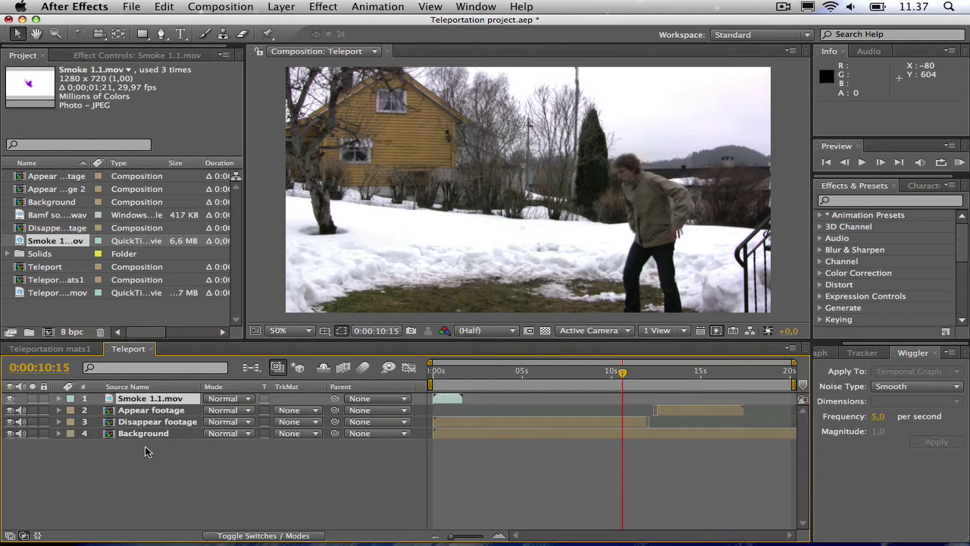
pyautogui.press('Return')
pyautogui.write('Sm')
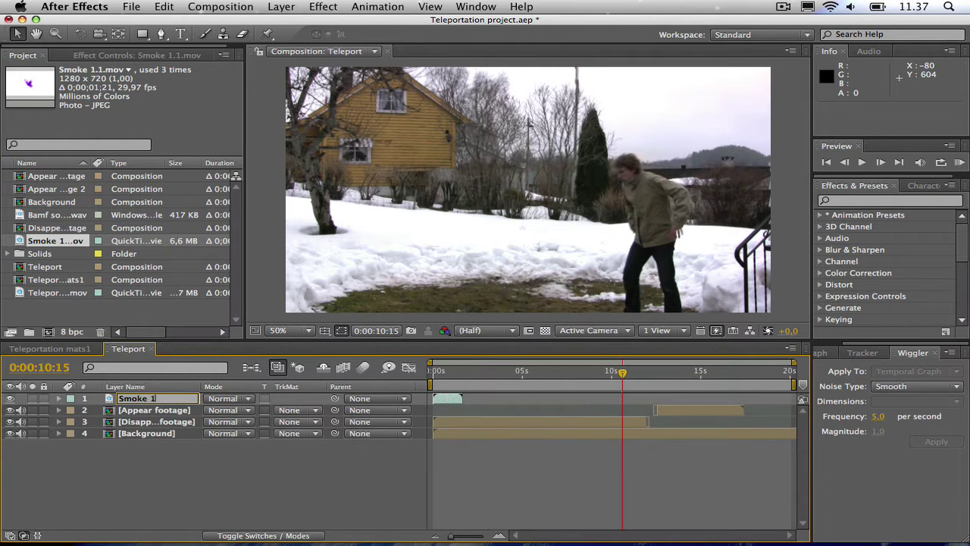
pyautogui.press('Return')
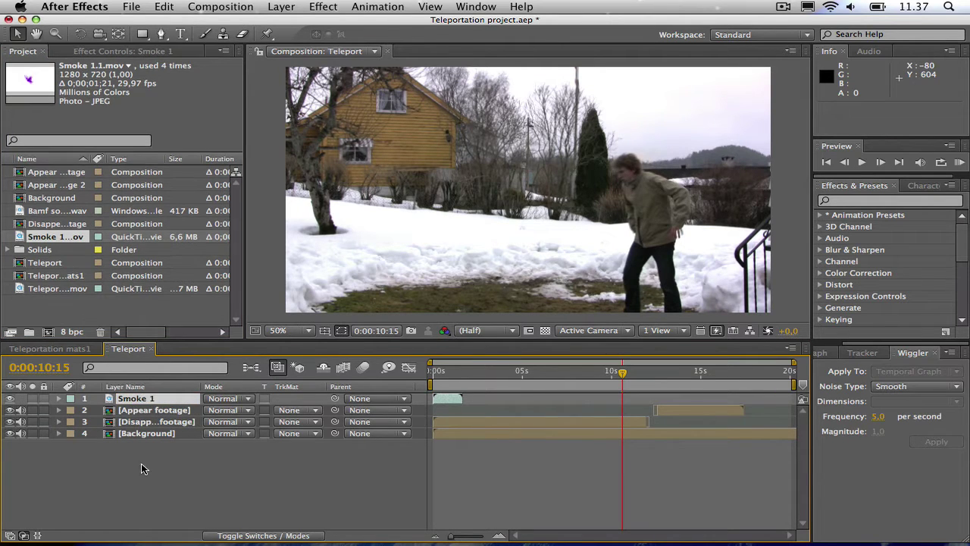
# Rename the footage layers Footage1 and Footage2, and place Smoke 1 below Footage2 near 11 s
pyautogui.click(136, 422)
pyautogui.press('Return')
pyautogui.write('Footage1')
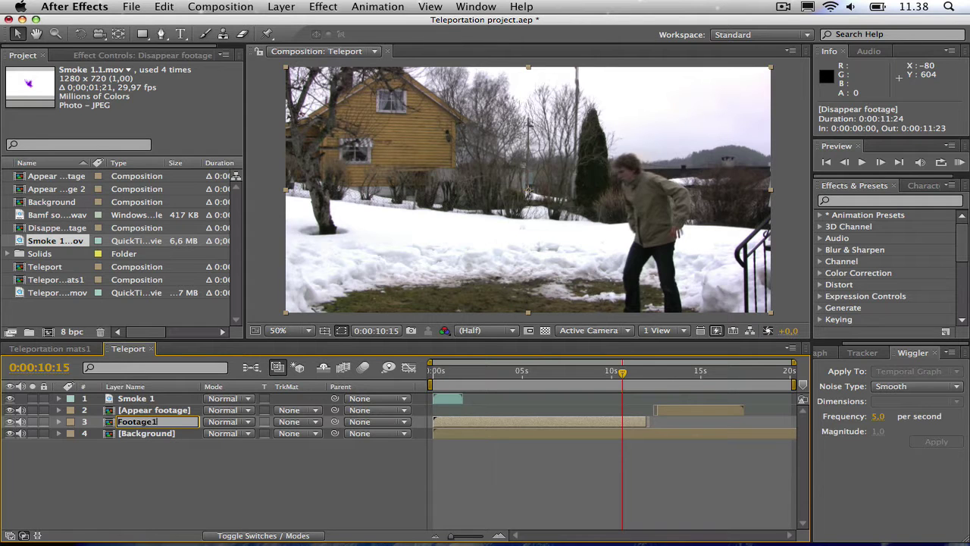
pyautogui.press('Return')
pyautogui.click(154, 410)
pyautogui.press('Return')
pyautogui.write('F')
pyautogui.press('Return')
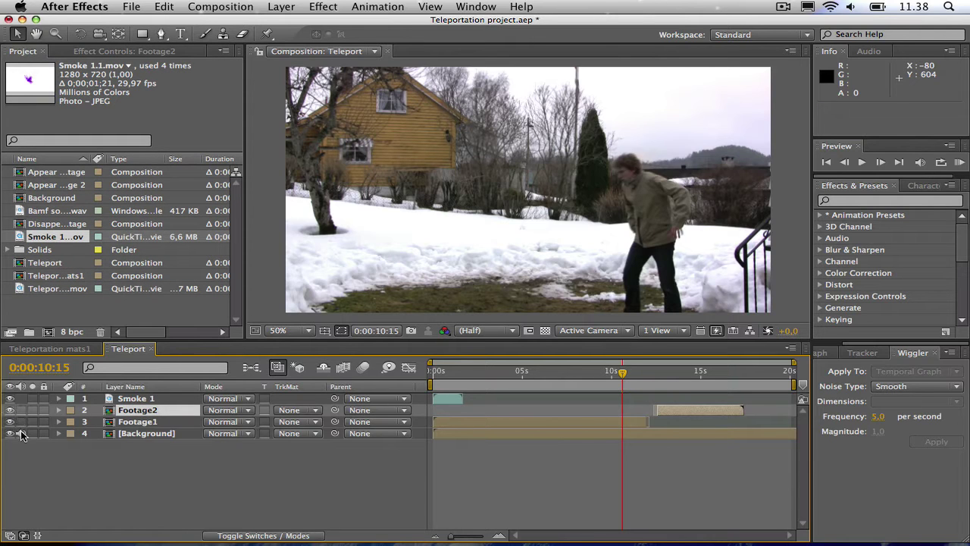
pyautogui.moveTo(144, 400); pyautogui.dragTo(142, 416)
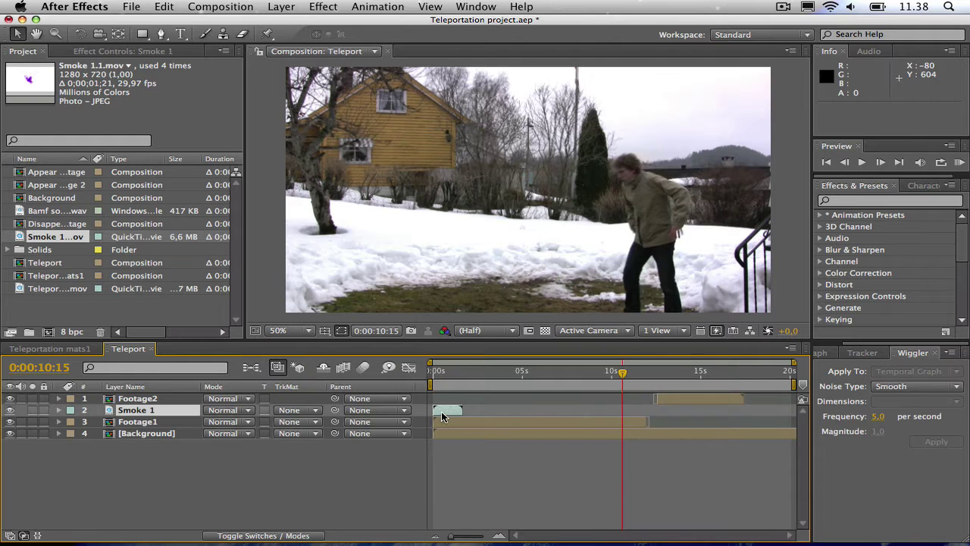
pyautogui.moveTo(442, 413); pyautogui.dragTo(647, 414)
# Set Smoke 1's blending mode to Multiply and preview the smoke
pyautogui.moveTo(621, 376); pyautogui.dragTo(639, 376)
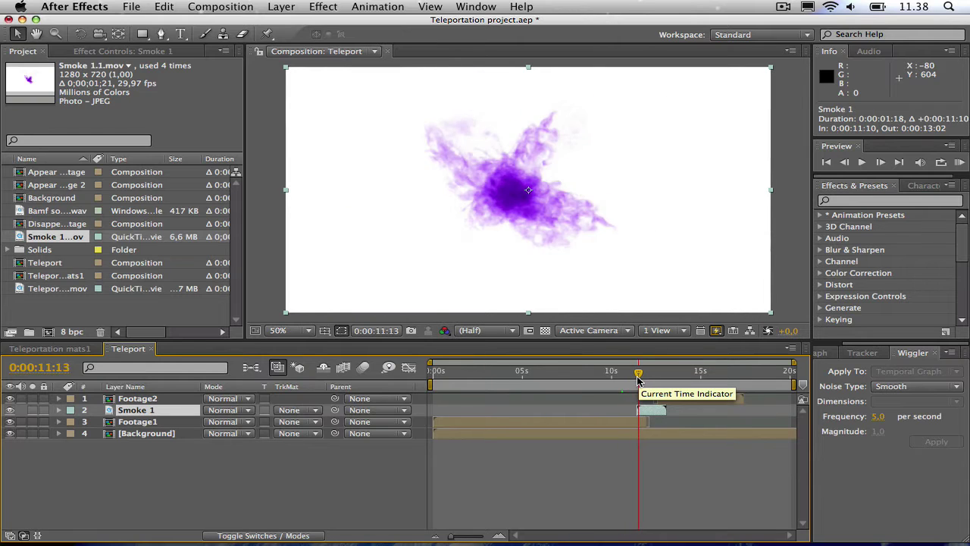
pyautogui.click(245, 411)
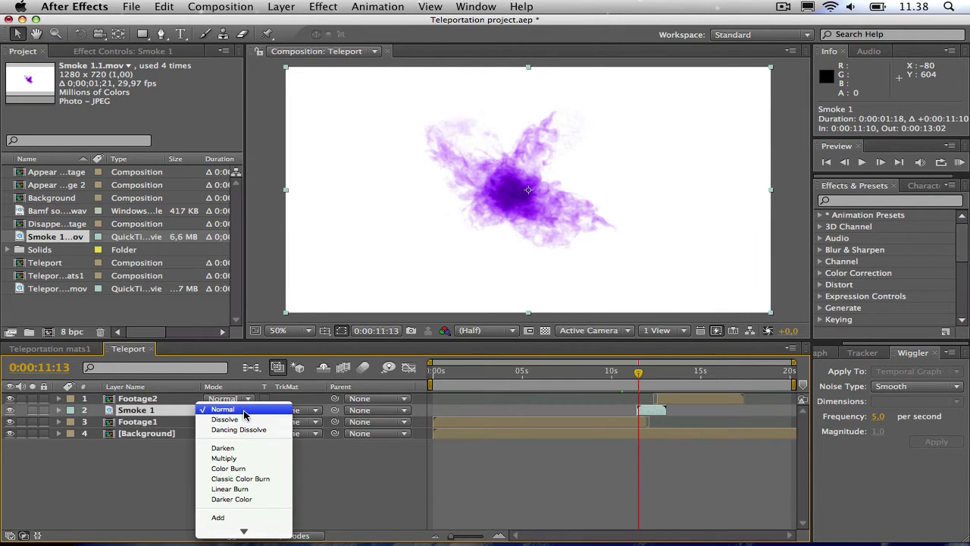
pyautogui.click(224, 458)
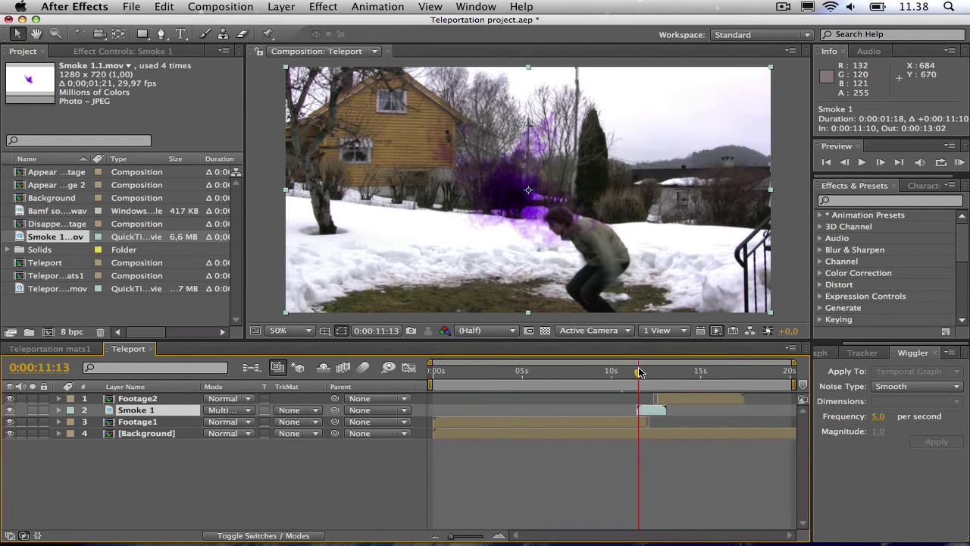
pyautogui.press('space')
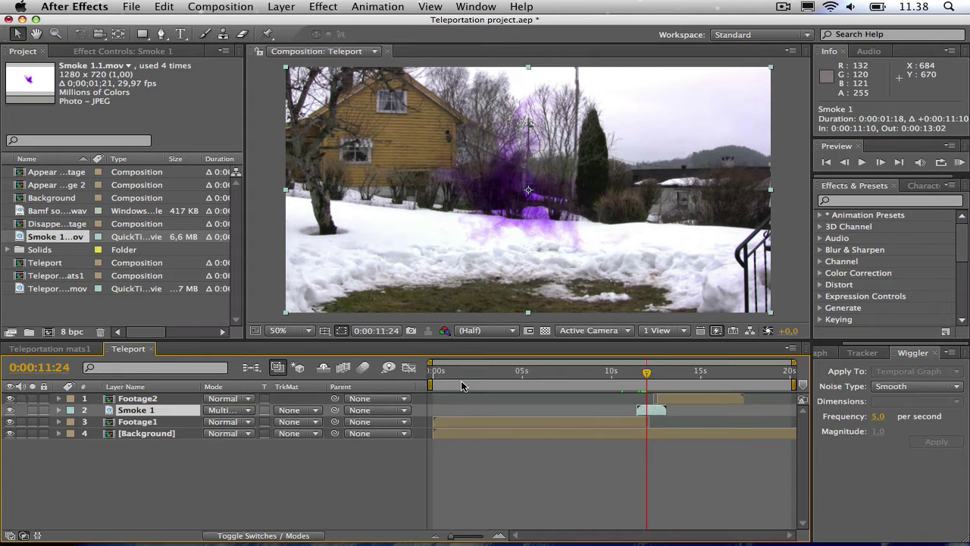
pyautogui.press('pageup')
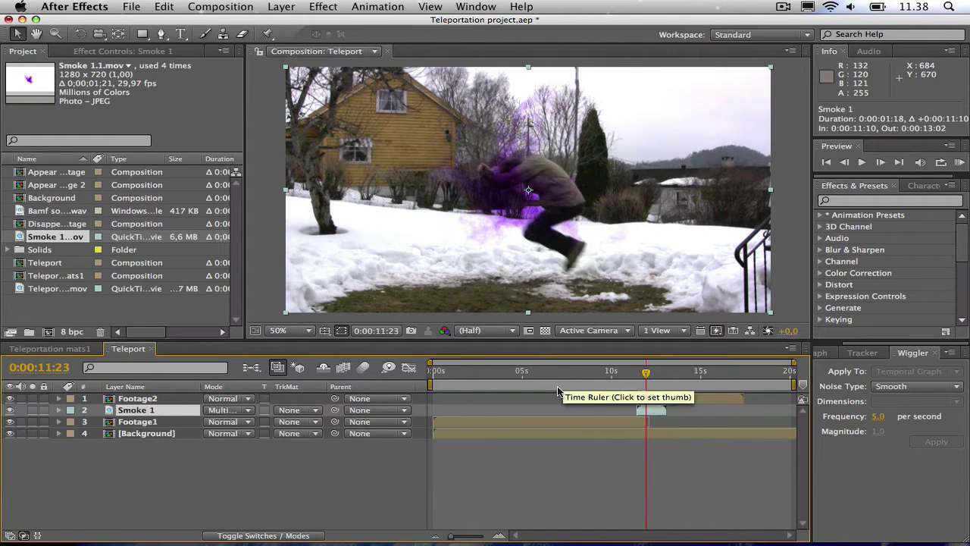
# Start Smoke 1 at 11:23, shift it onto the jumping figure and rotate it +6°
pyautogui.moveTo(650, 413); pyautogui.dragTo(659, 417)
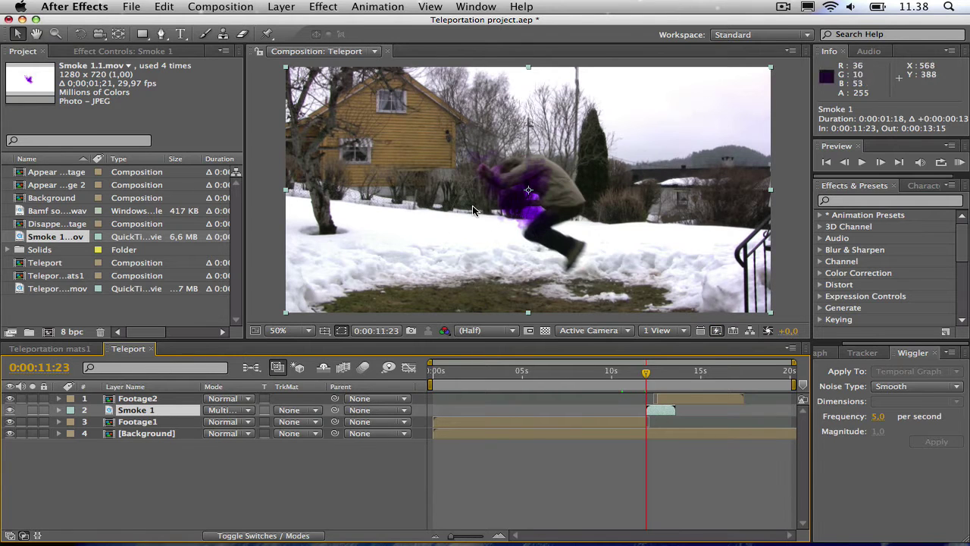
pyautogui.moveTo(492, 196); pyautogui.dragTo(521, 197)
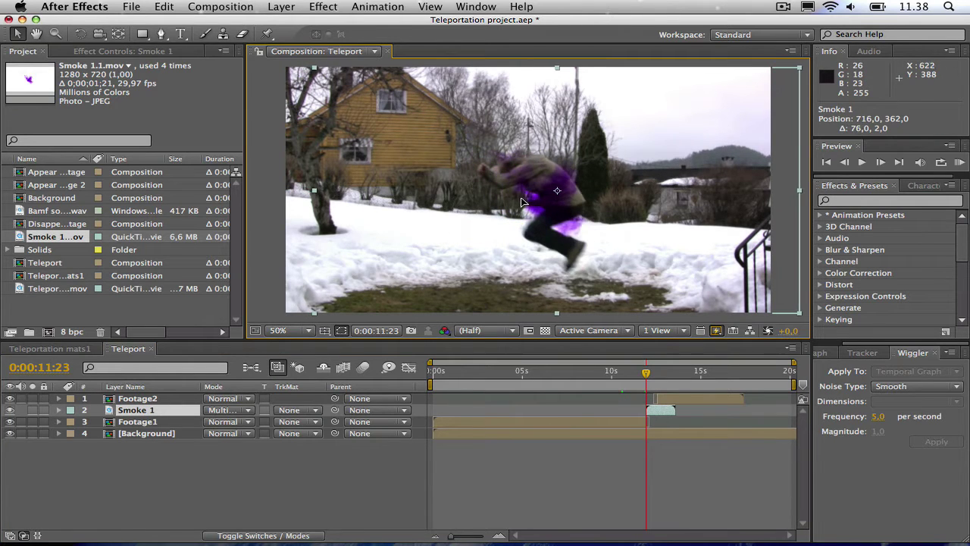
pyautogui.click(130, 413)
pyautogui.press('r')
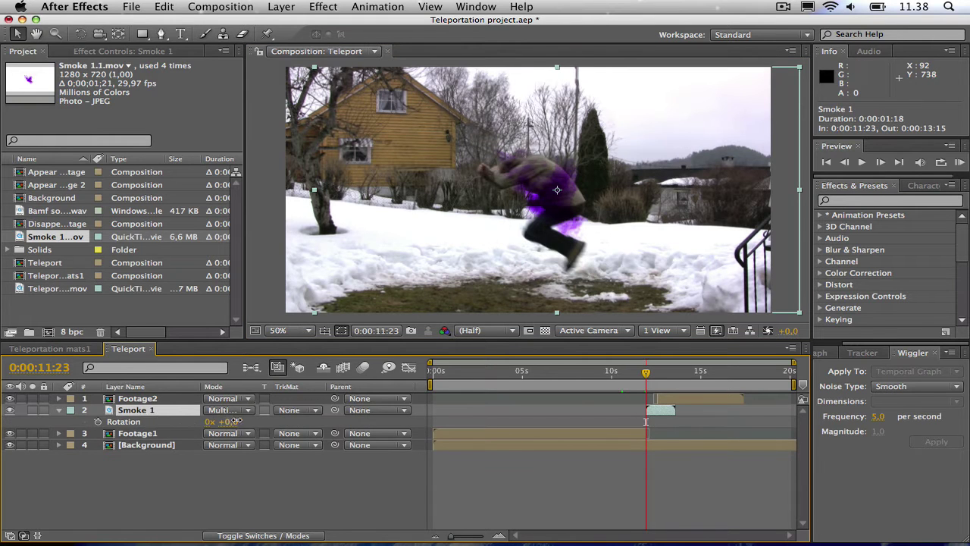
pyautogui.moveTo(235, 421)
pyautogui.mouseDown()
pyautogui.moveTo(207, 423)
pyautogui.moveTo(240, 417)
pyautogui.moveTo(250, 402)
pyautogui.moveTo(242, 409)
pyautogui.mouseUp()
pyautogui.moveTo(548, 206); pyautogui.dragTo(552, 202)
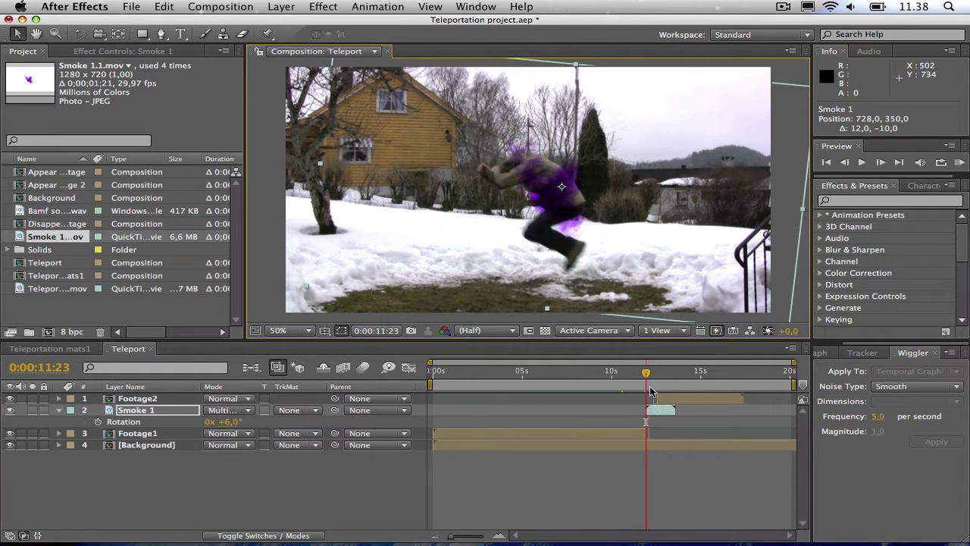
pyautogui.moveTo(645, 374); pyautogui.dragTo(658, 374)
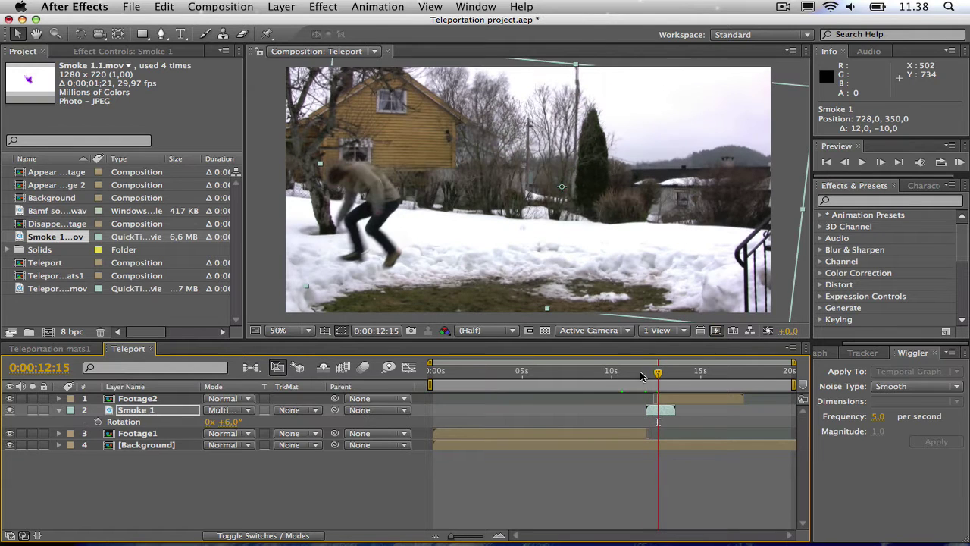
# Duplicate Smoke 1 as Smoke 2 on top, starting at 12:14 over the reappearing figure
pyautogui.click(138, 413)
pyautogui.press('super+d')
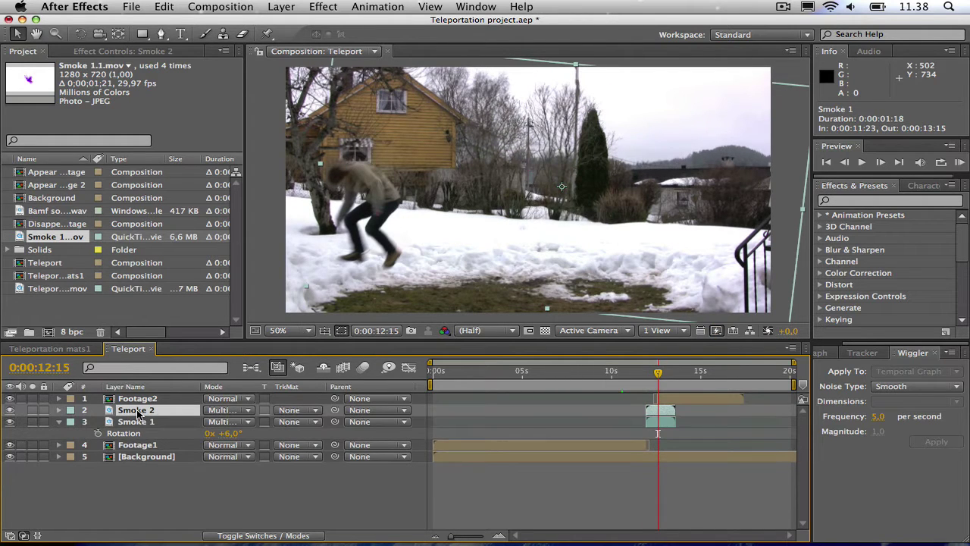
pyautogui.press('super+]')
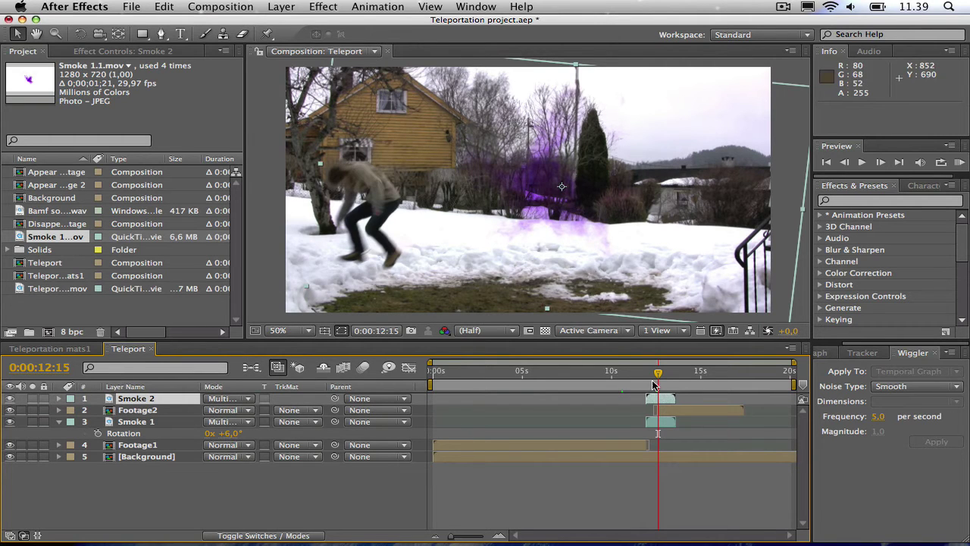
pyautogui.moveTo(667, 396)
pyautogui.mouseDown()
pyautogui.moveTo(650, 381)
pyautogui.moveTo(677, 402)
pyautogui.mouseUp()
pyautogui.press('=')
pyautogui.press('=')
pyautogui.press('=')
pyautogui.moveTo(501, 372); pyautogui.dragTo(597, 386)
pyautogui.moveTo(574, 215); pyautogui.dragTo(401, 218)
# Adjust Smoke 2's rotation and reposition it over the reappearing figure
pyautogui.press('r')
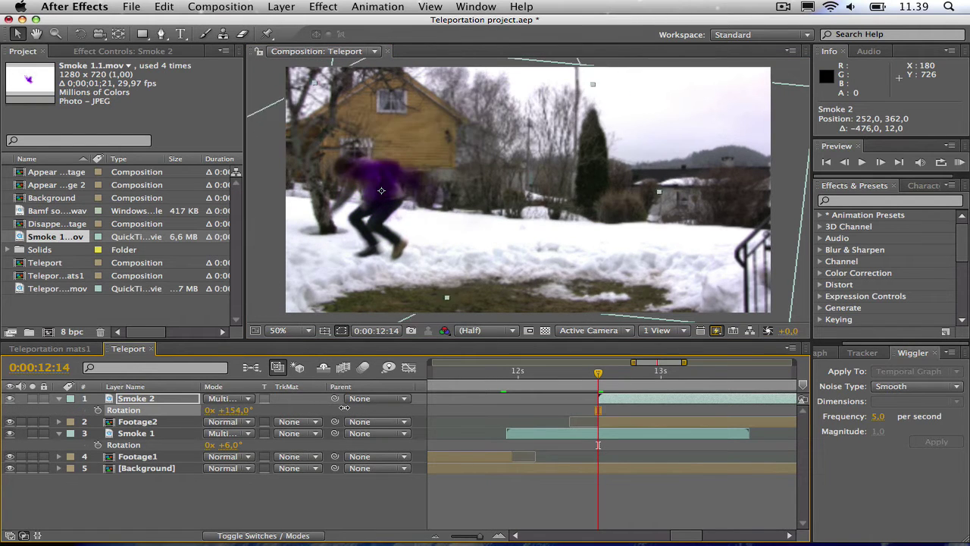
pyautogui.moveTo(419, 260); pyautogui.dragTo(417, 264)
pyautogui.press('r')
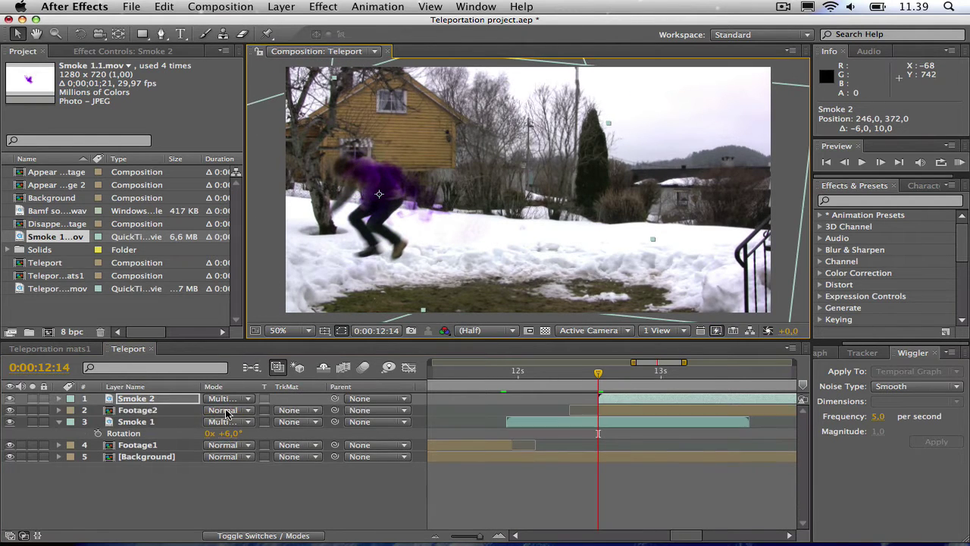
pyautogui.click(170, 400)
pyautogui.press('r')
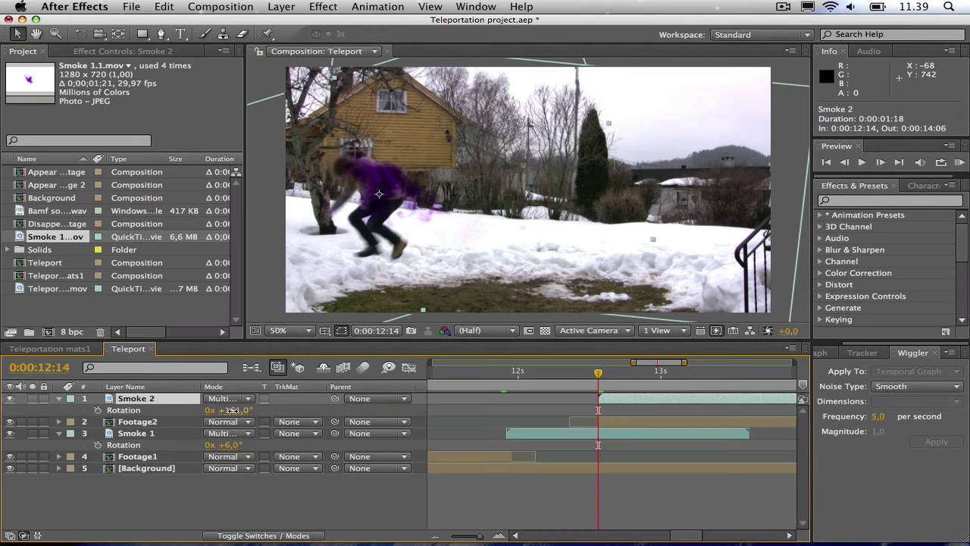
pyautogui.moveTo(231, 410); pyautogui.dragTo(241, 410)
pyautogui.moveTo(341, 241); pyautogui.dragTo(333, 248)
# Scale Smoke 2 to 90% and rotate it to about 182°, nudging it upward
pyautogui.press('s')
pyautogui.click(226, 410)
pyautogui.write('95')
pyautogui.press('Return')
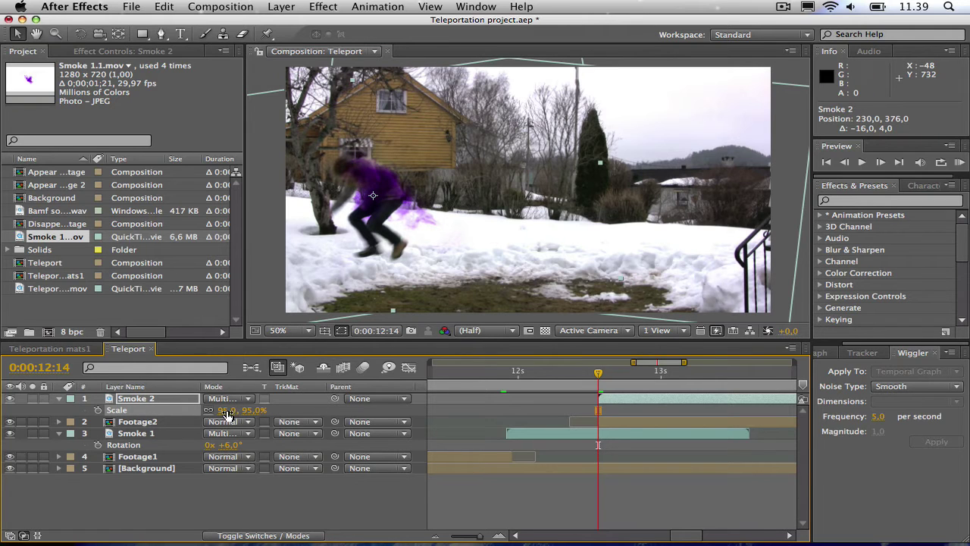
pyautogui.press('Return')
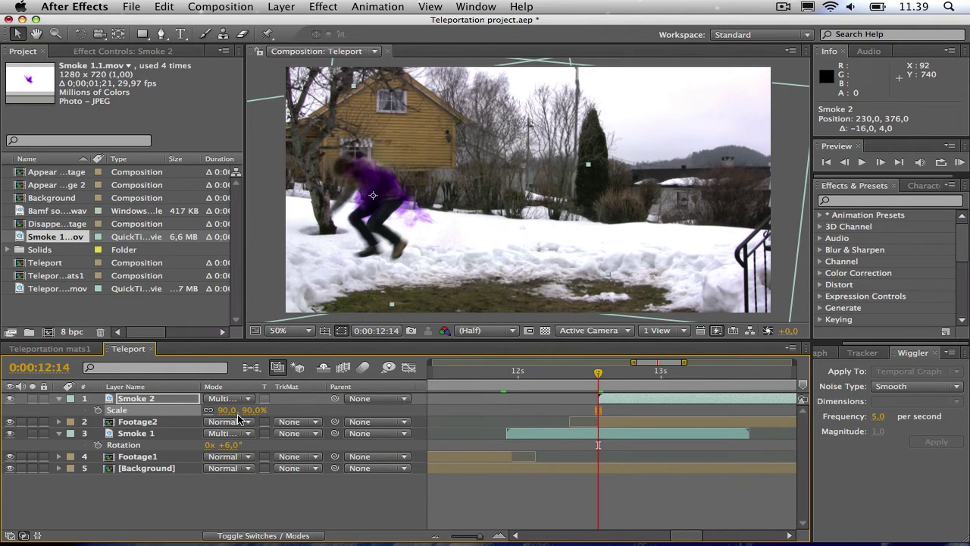
pyautogui.press('r')
pyautogui.moveTo(228, 410); pyautogui.dragTo(339, 252)
pyautogui.moveTo(364, 216); pyautogui.dragTo(365, 214)
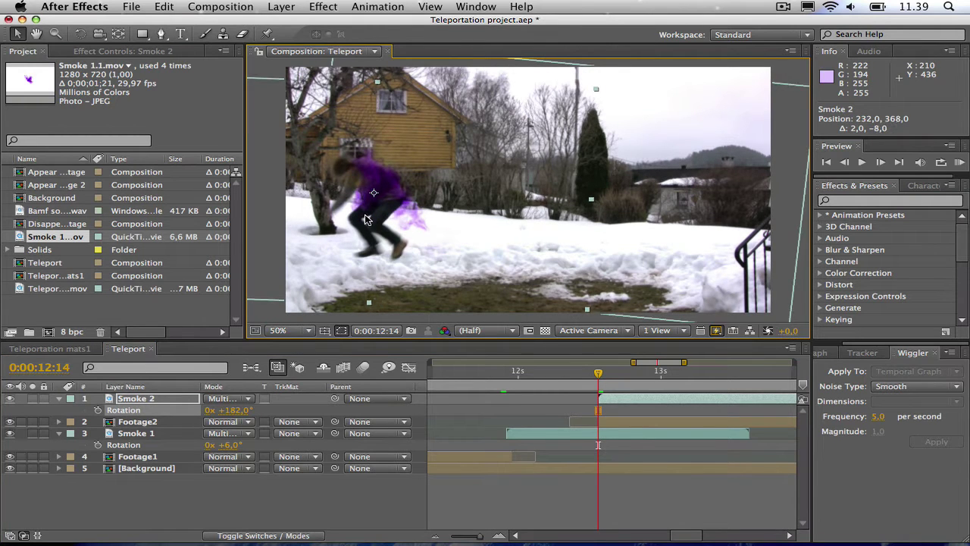
# Place both smoke layers above Footage2 and check the timing from 11:22
pyautogui.moveTo(599, 364); pyautogui.dragTo(597, 396)
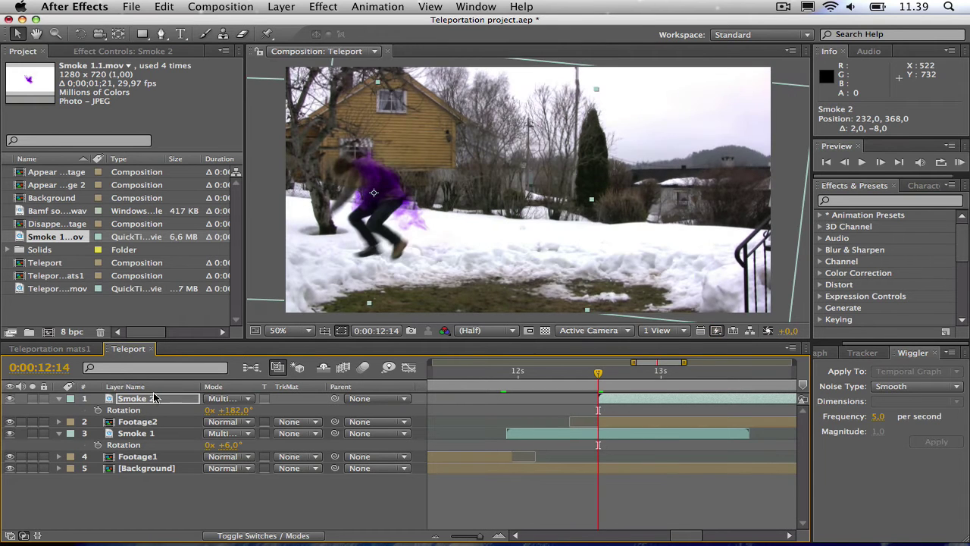
pyautogui.moveTo(149, 399); pyautogui.dragTo(140, 447)
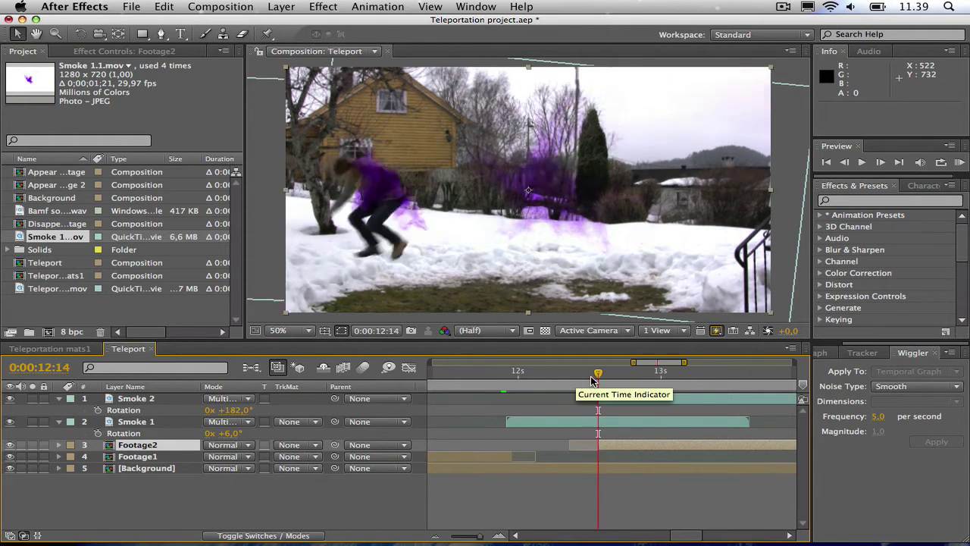
pyautogui.moveTo(597, 376)
pyautogui.mouseDown()
pyautogui.moveTo(695, 379)
pyautogui.moveTo(598, 377)
pyautogui.mouseUp()
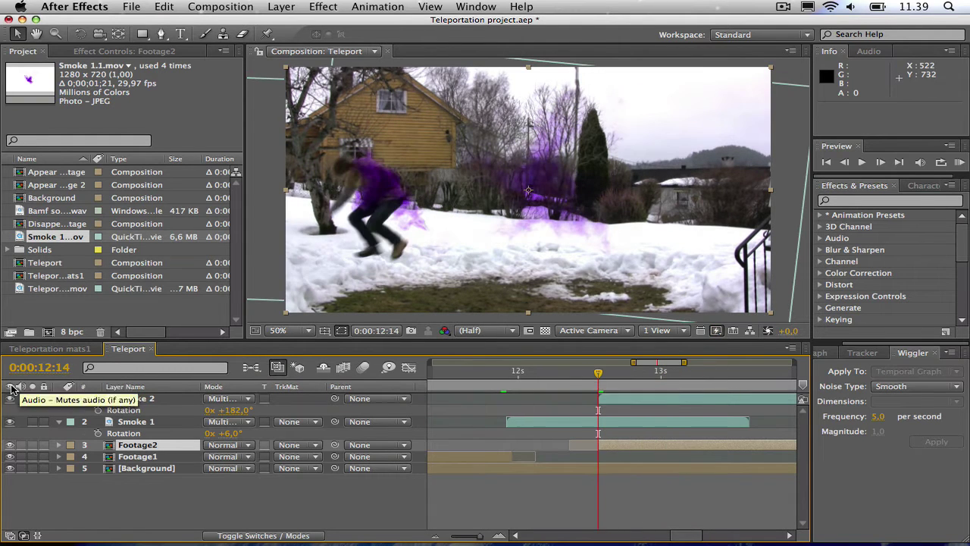
# Keyframe Smoke 2's Scale at 85% and save the project
pyautogui.click(139, 400)
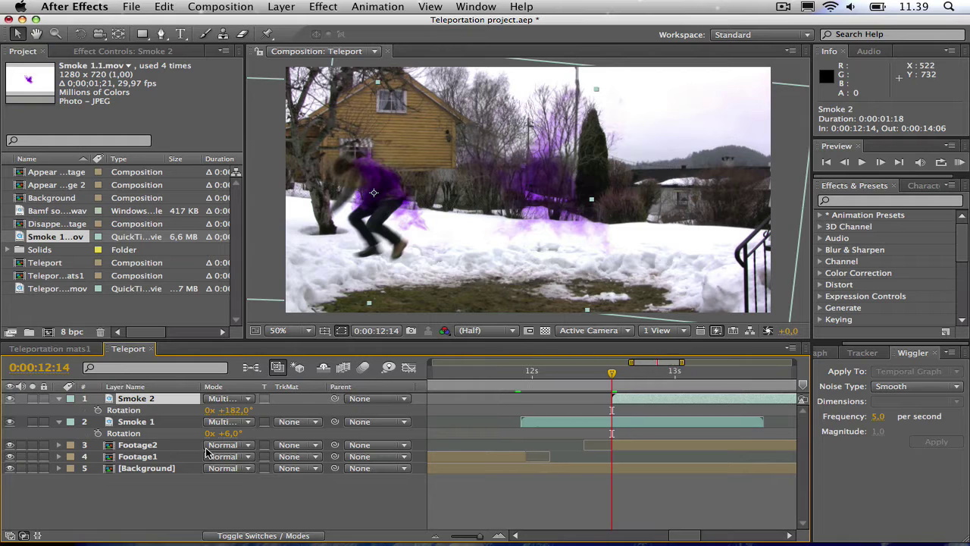
pyautogui.press('s')
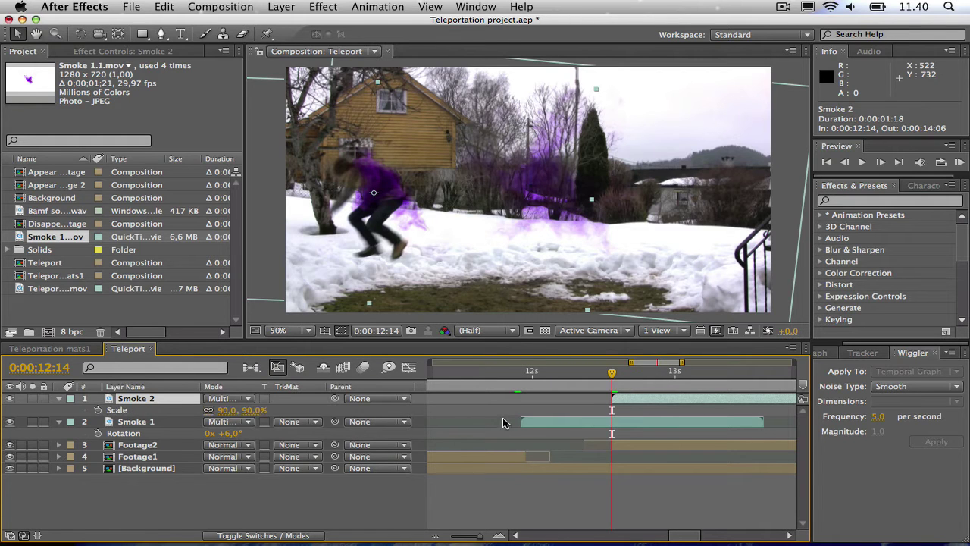
pyautogui.press('-')
pyautogui.moveTo(601, 376); pyautogui.dragTo(600, 371)
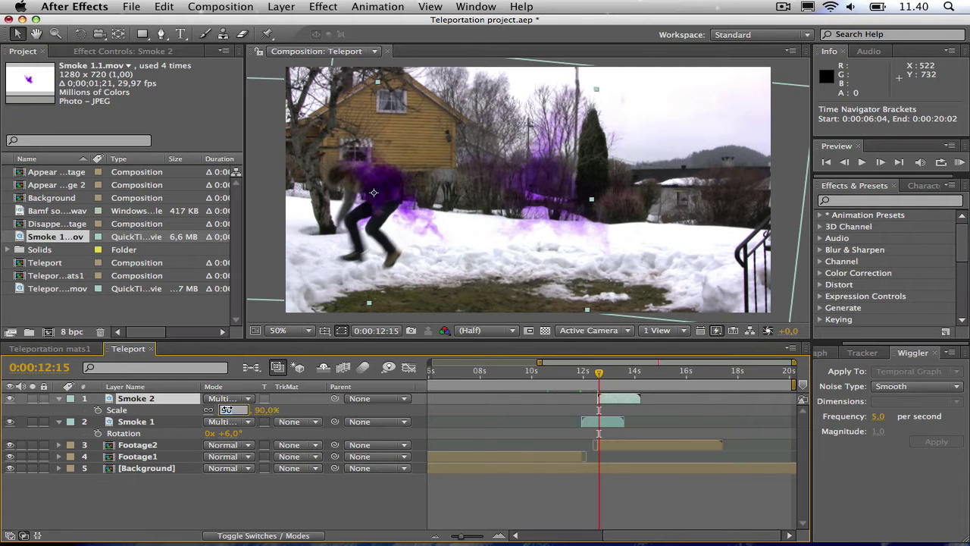
pyautogui.moveTo(226, 409); pyautogui.dragTo(222, 410)
pyautogui.hotkey('ctrl', 's')
pyautogui.click(140, 401)
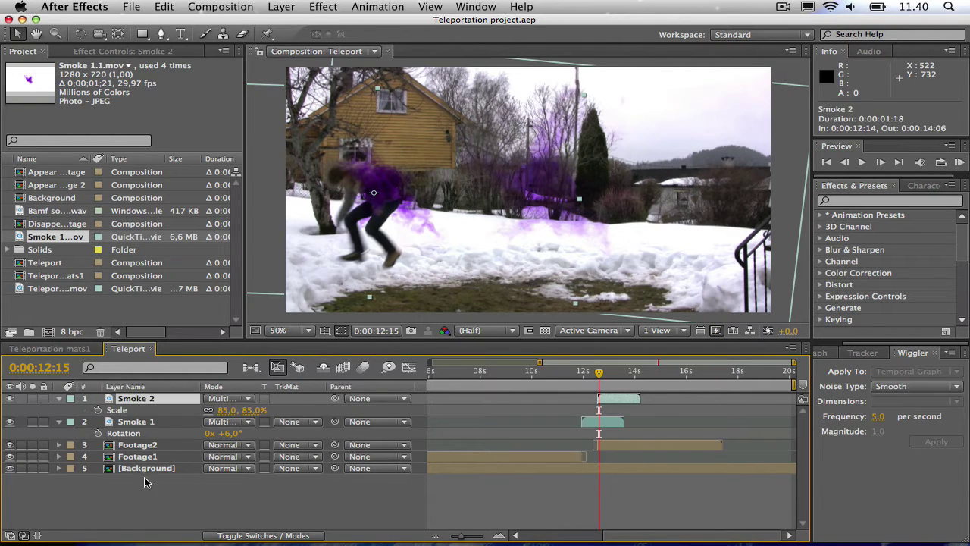
pyautogui.moveTo(595, 381)
pyautogui.mouseDown()
pyautogui.moveTo(610, 376)
pyautogui.moveTo(581, 374)
pyautogui.moveTo(607, 375)
pyautogui.mouseUp()
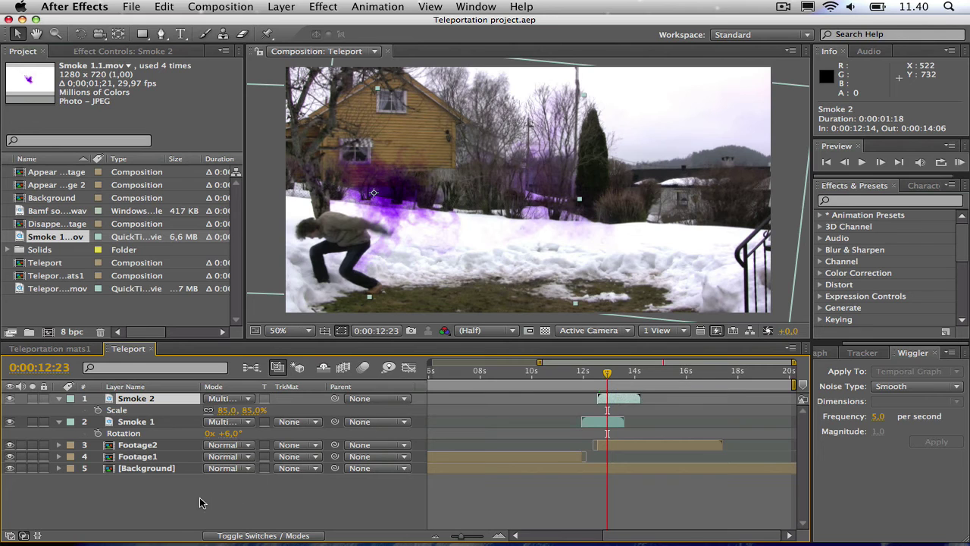
# Add a new adjustment layer named AD1 to the Teleport composition
pyautogui.click(291, 7)
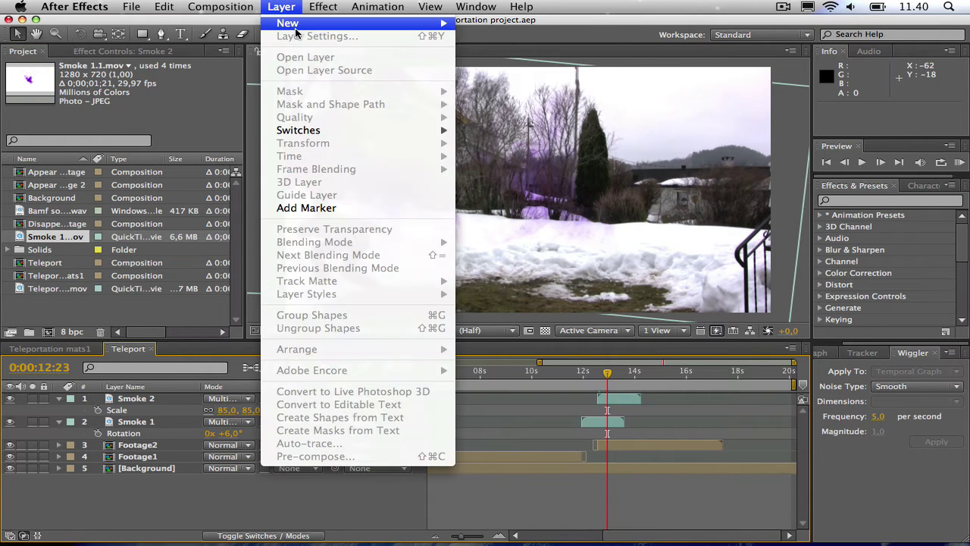
pyautogui.moveTo(366, 24)
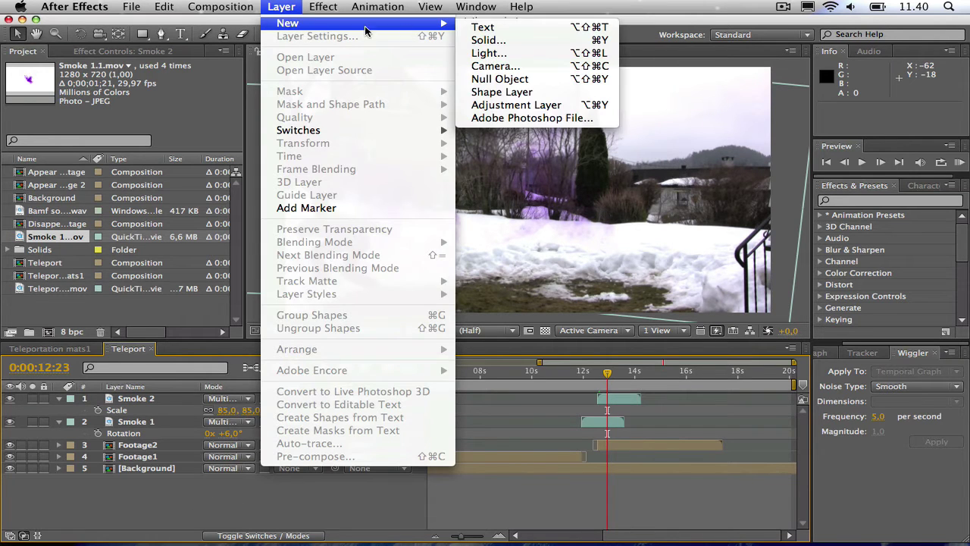
pyautogui.click(501, 107)
pyautogui.press('Return')
pyautogui.write('AD1')
pyautogui.press('Return')
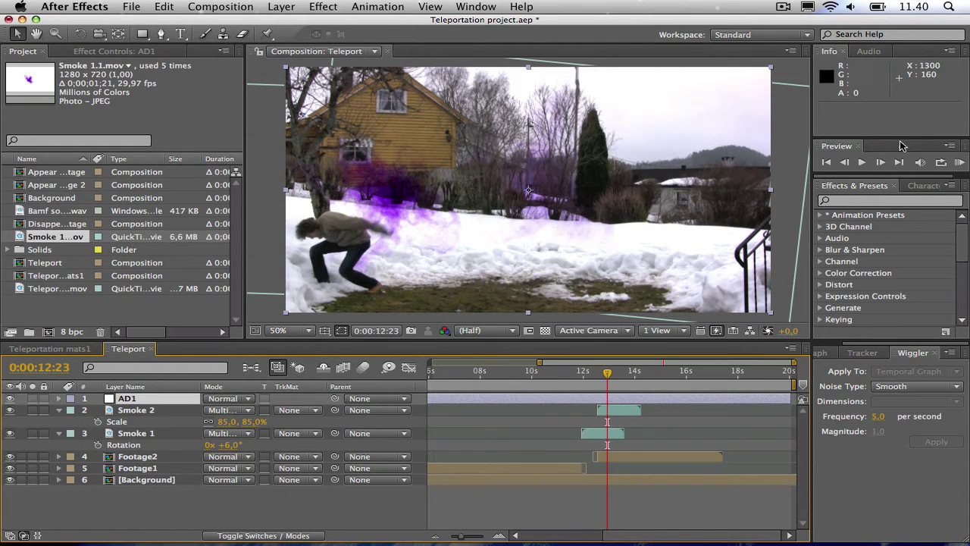
# Apply Turbulent Displace to AD1 and switch off its visibility
pyautogui.click(891, 201)
pyautogui.write('turbu')
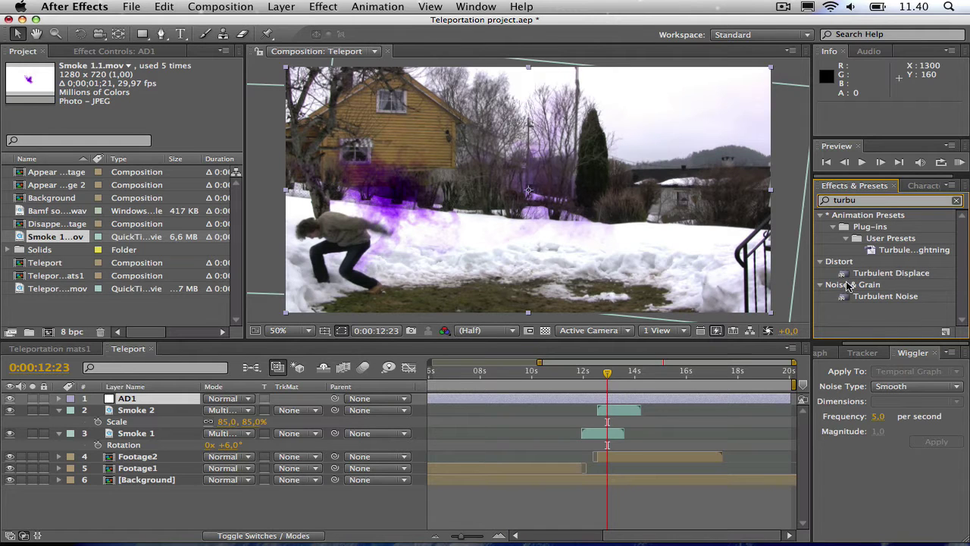
pyautogui.moveTo(898, 279); pyautogui.dragTo(167, 397)
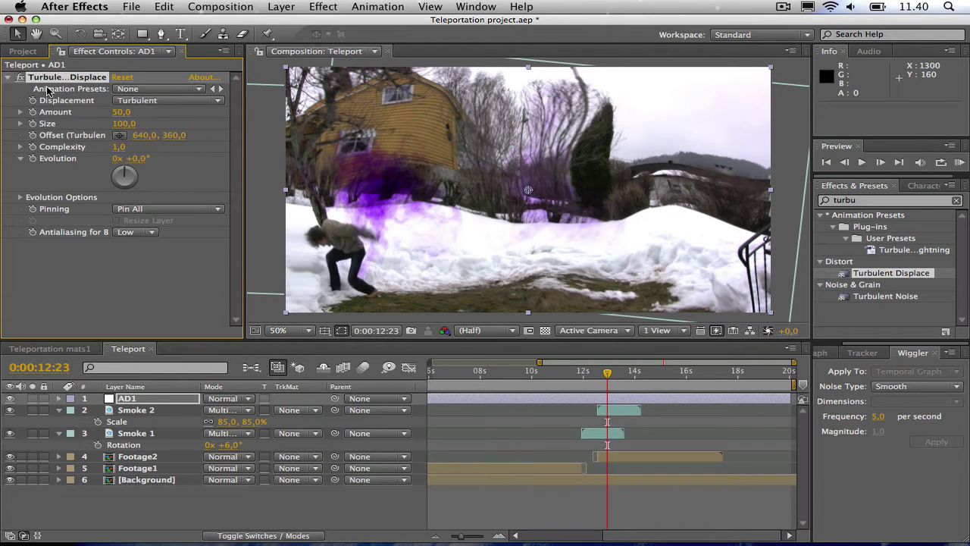
pyautogui.click(9, 399)
pyautogui.click(153, 400)
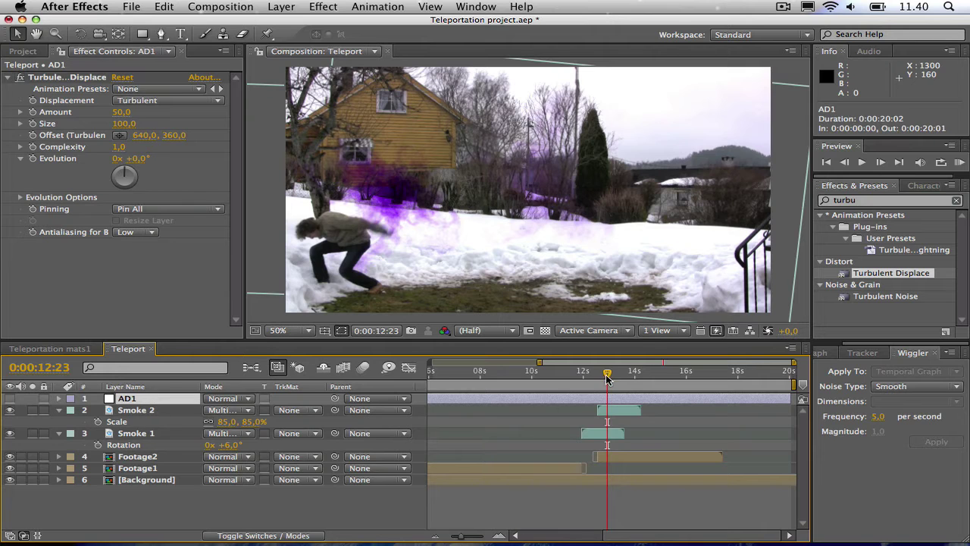
pyautogui.moveTo(606, 379); pyautogui.dragTo(580, 375)
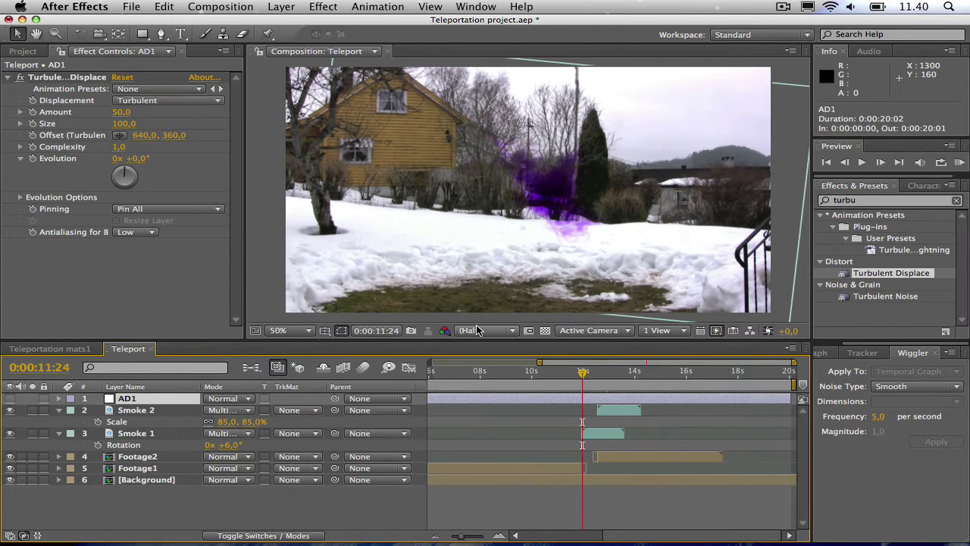
# Draw a Pen-tool mask on AD1 around the jumping figure
pyautogui.click(162, 34)
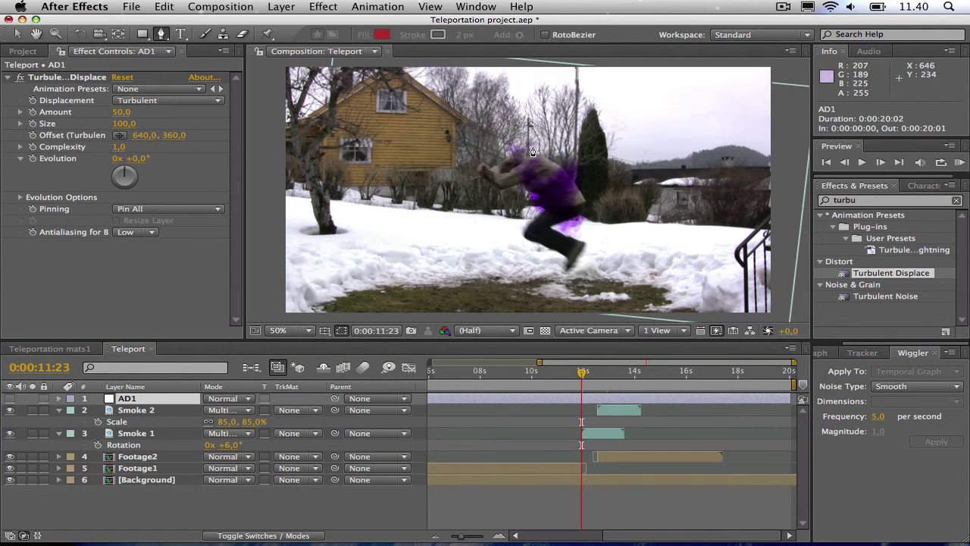
pyautogui.click(546, 141)
pyautogui.click(584, 165)
pyautogui.click(605, 197)
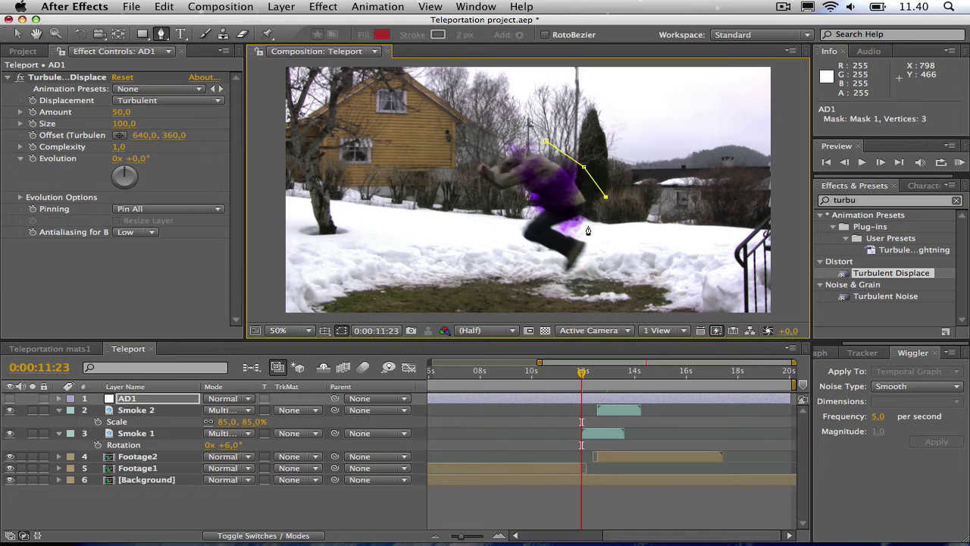
pyautogui.click(588, 226)
pyautogui.click(596, 260)
pyautogui.click(551, 290)
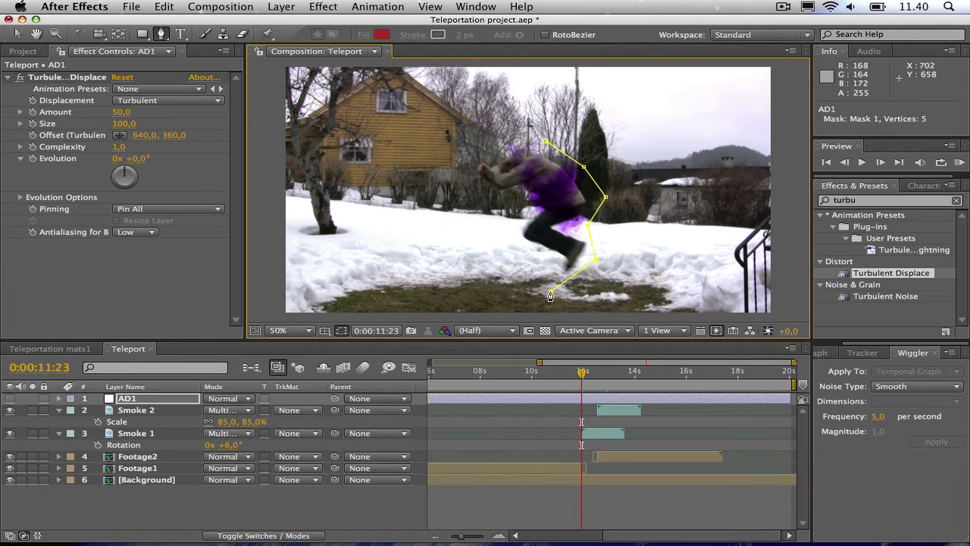
pyautogui.click(509, 211)
pyautogui.click(497, 198)
pyautogui.click(470, 186)
pyautogui.click(458, 161)
pyautogui.click(486, 141)
pyautogui.click(529, 141)
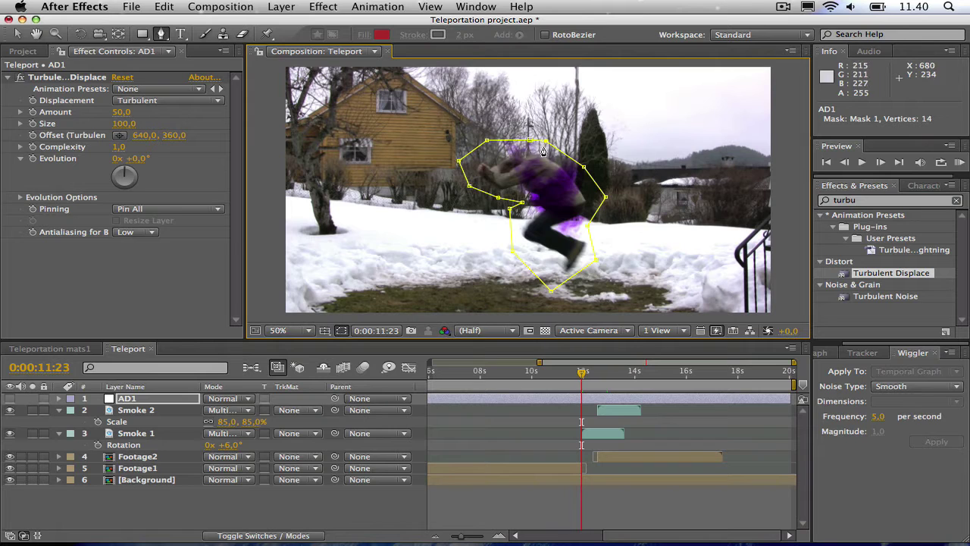
pyautogui.press('v')
# Feather AD1's mask by 40 pixels and switch the layer's visibility back on
pyautogui.click(130, 402)
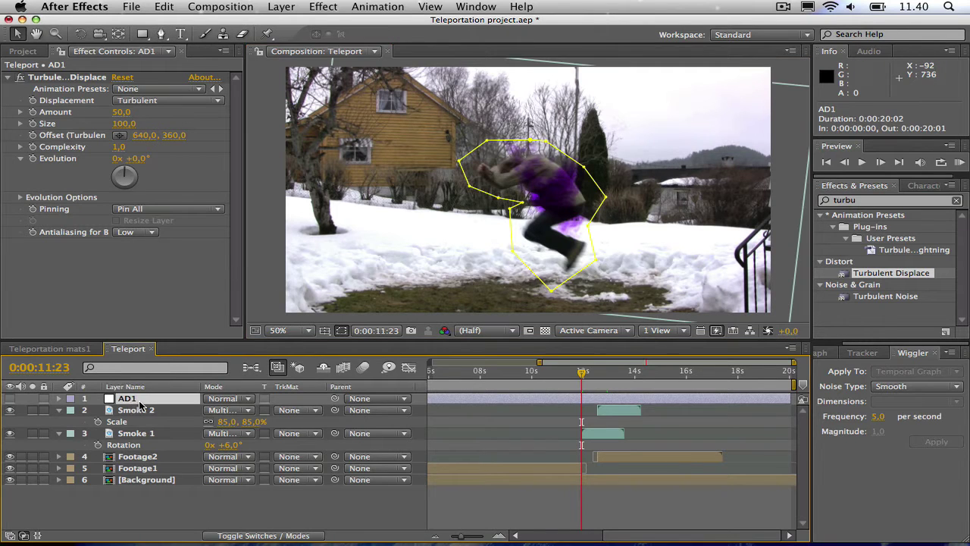
pyautogui.press('f')
pyautogui.click(217, 422)
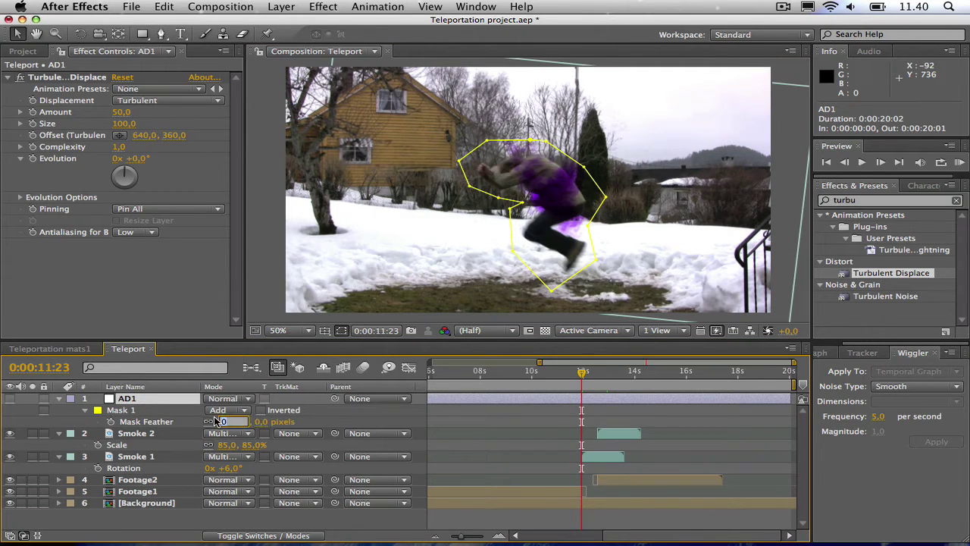
pyautogui.write('40')
pyautogui.press('Return')
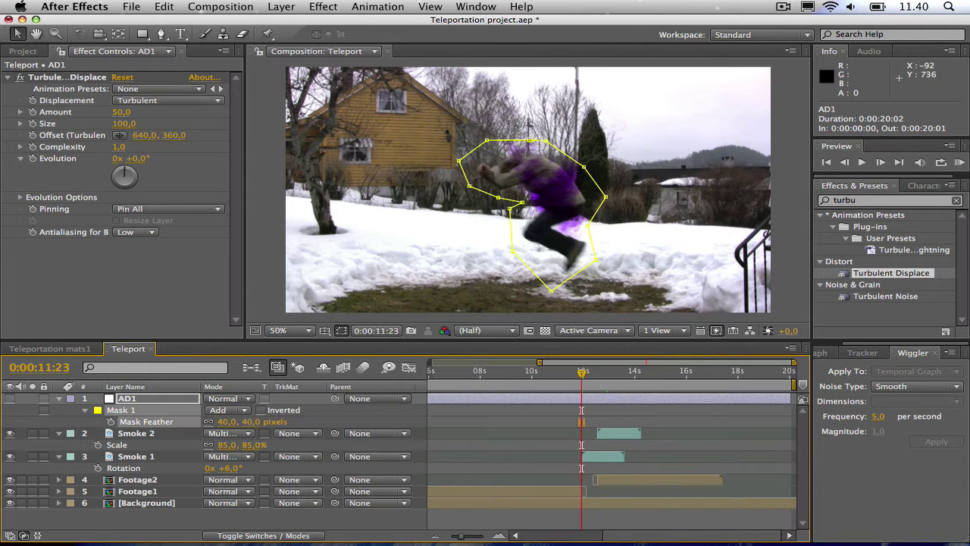
pyautogui.click(59, 398)
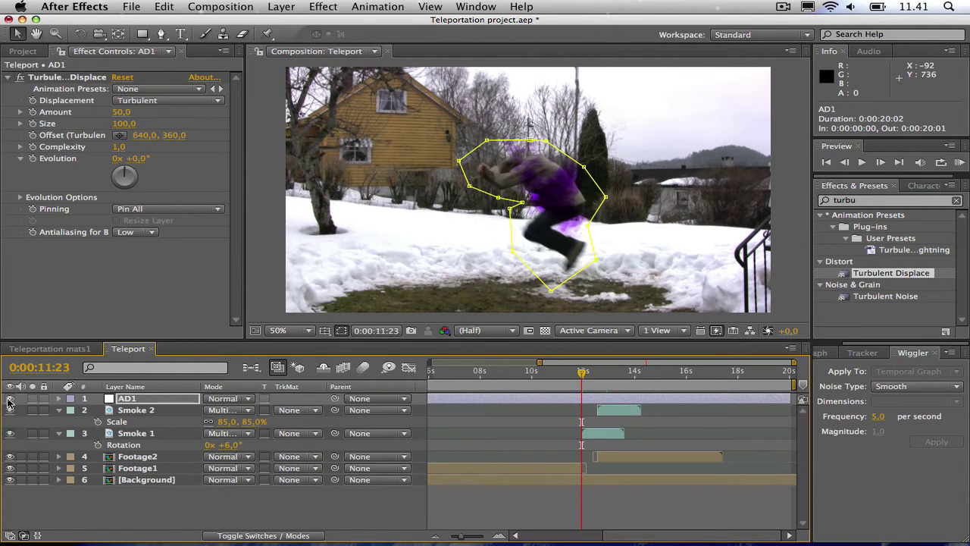
pyautogui.click(9, 400)
pyautogui.click(130, 528)
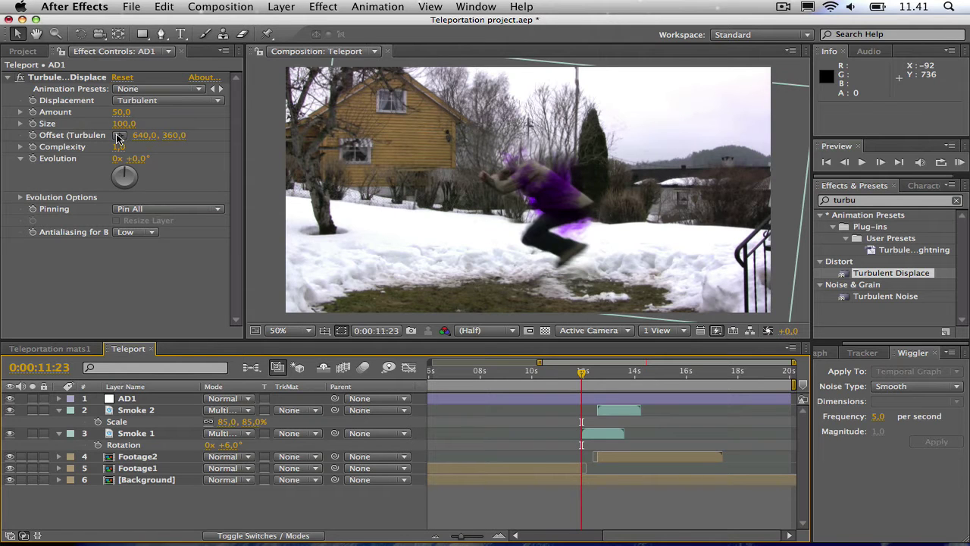
# Move the Turbulent Displace offset onto the figure's body at 702,382
pyautogui.click(117, 138)
pyautogui.click(545, 191)
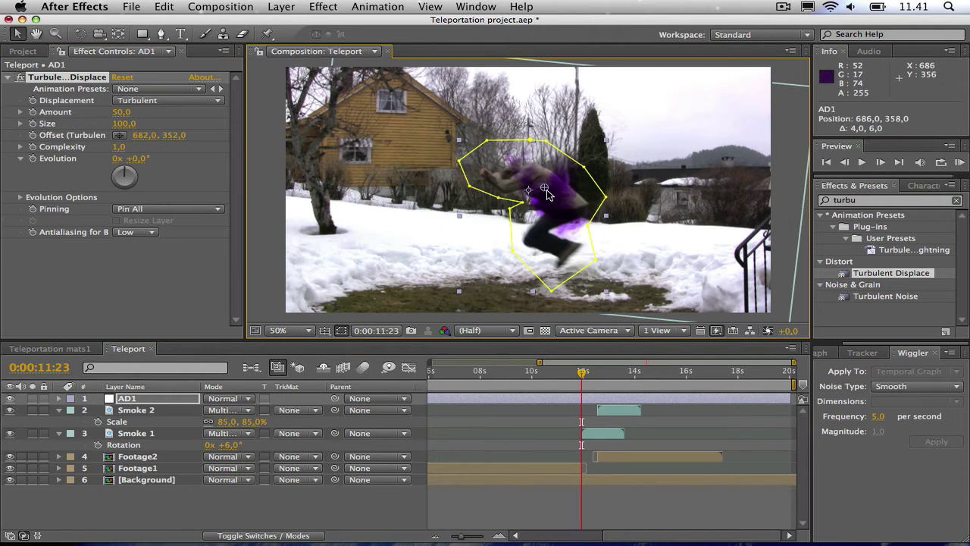
pyautogui.moveTo(547, 194)
pyautogui.mouseDown()
pyautogui.moveTo(526, 173)
pyautogui.moveTo(561, 208)
pyautogui.moveTo(563, 192)
pyautogui.moveTo(552, 200)
pyautogui.mouseUp()
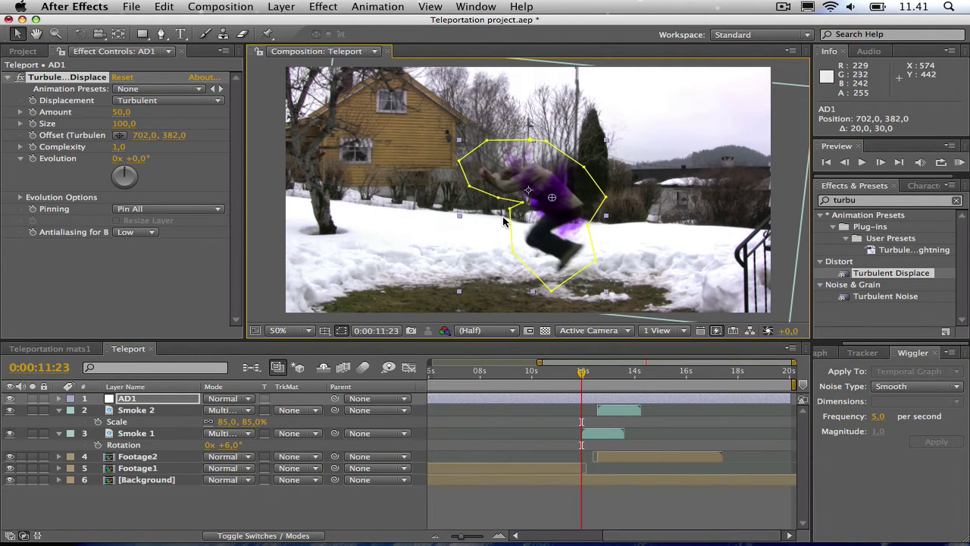
pyautogui.press('pageup')
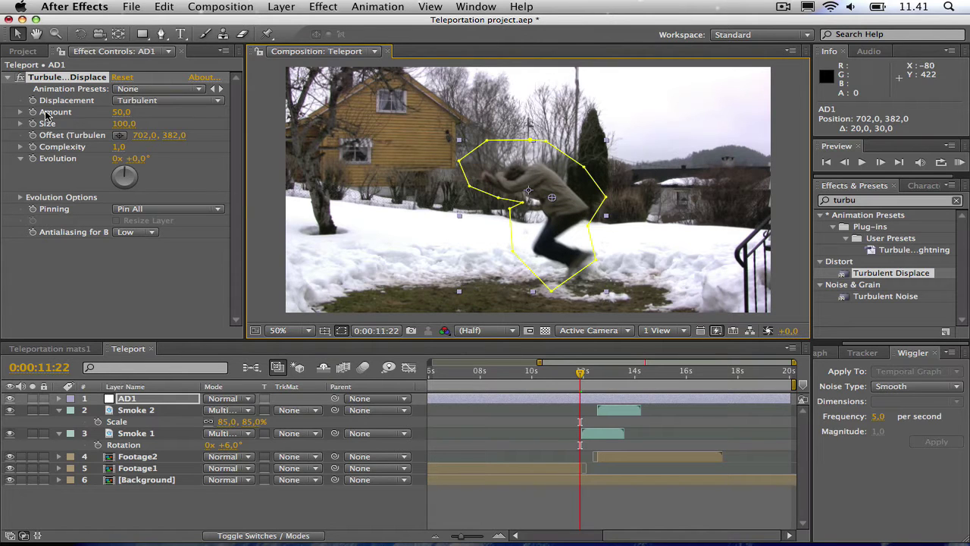
# Keyframe AD1's displacement Amount at 0 on 11:22 and 50 on 11:24
pyautogui.click(119, 111)
pyautogui.write('0')
pyautogui.press('Return')
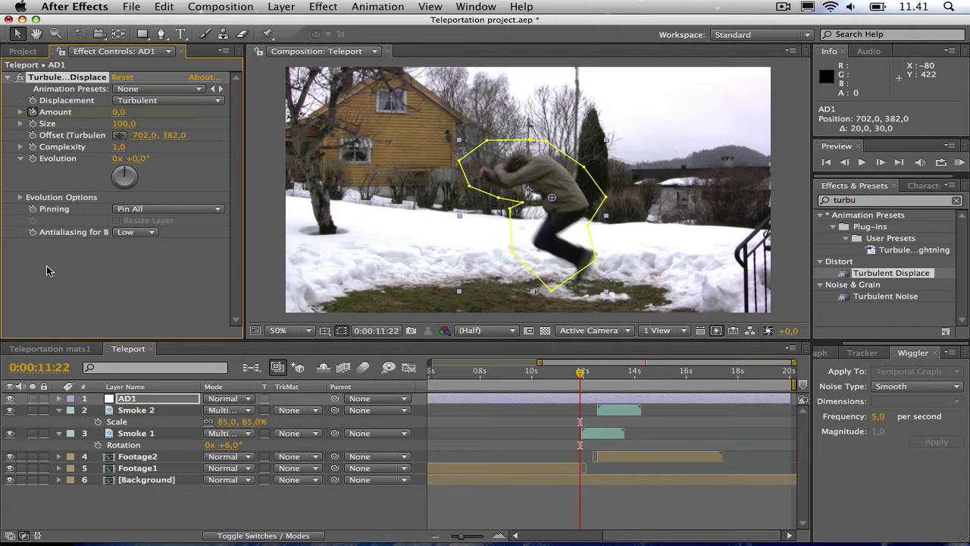
pyautogui.press('pagedown')
pyautogui.press('pagedown')
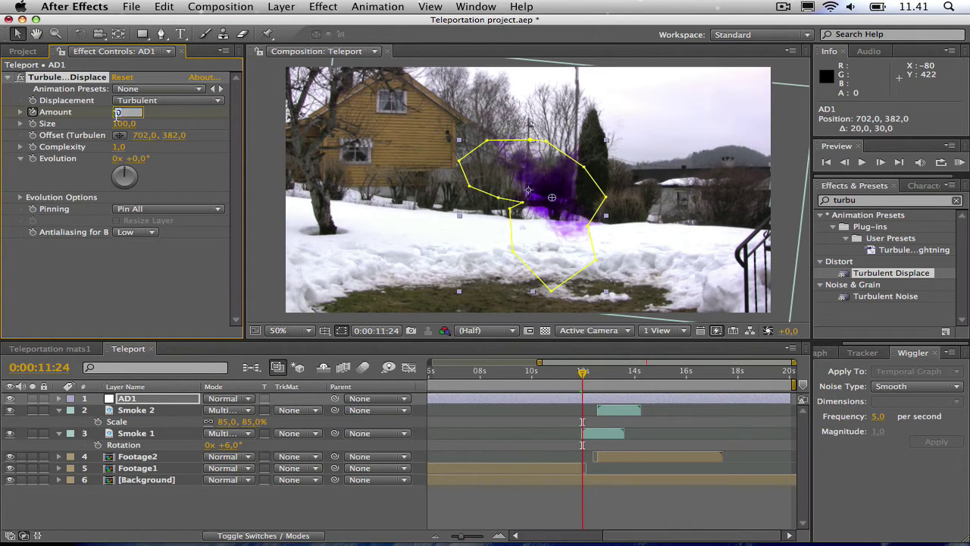
pyautogui.write('50')
pyautogui.press('Return')
# Bring the Amount back to 0 at 12:01 and preview the teleport animation
pyautogui.press('pagedown')
pyautogui.press('pagedown')
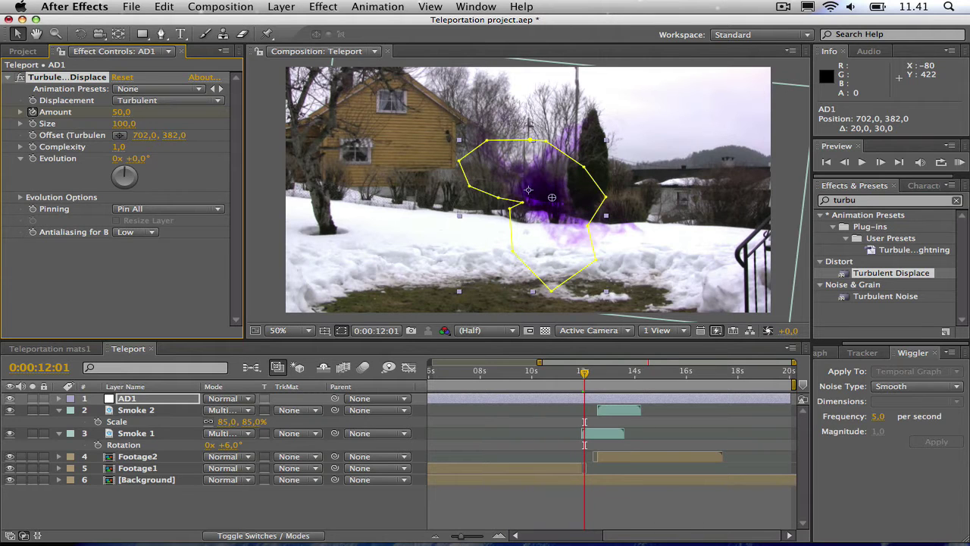
pyautogui.moveTo(133, 113); pyautogui.dragTo(95, 112)
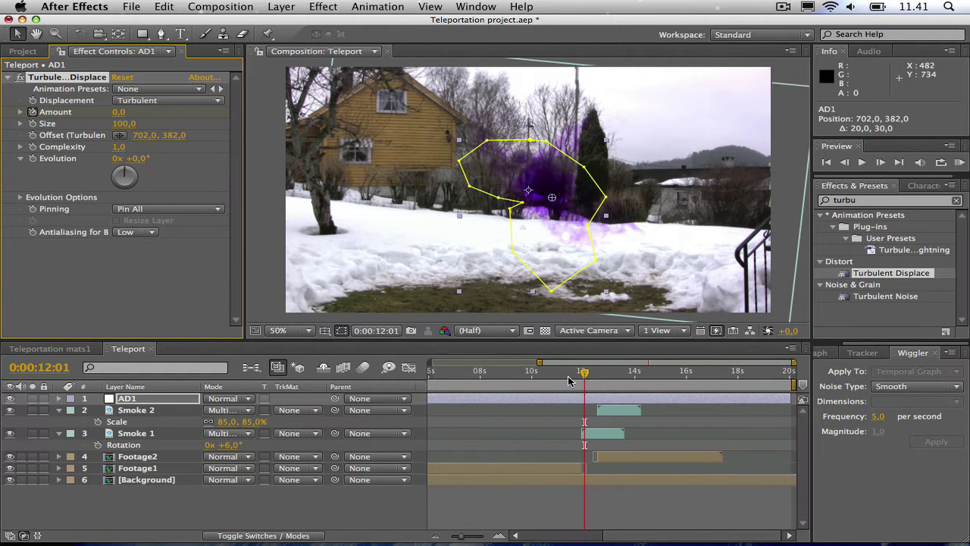
pyautogui.moveTo(568, 381); pyautogui.dragTo(570, 380)
pyautogui.press('KP_0')
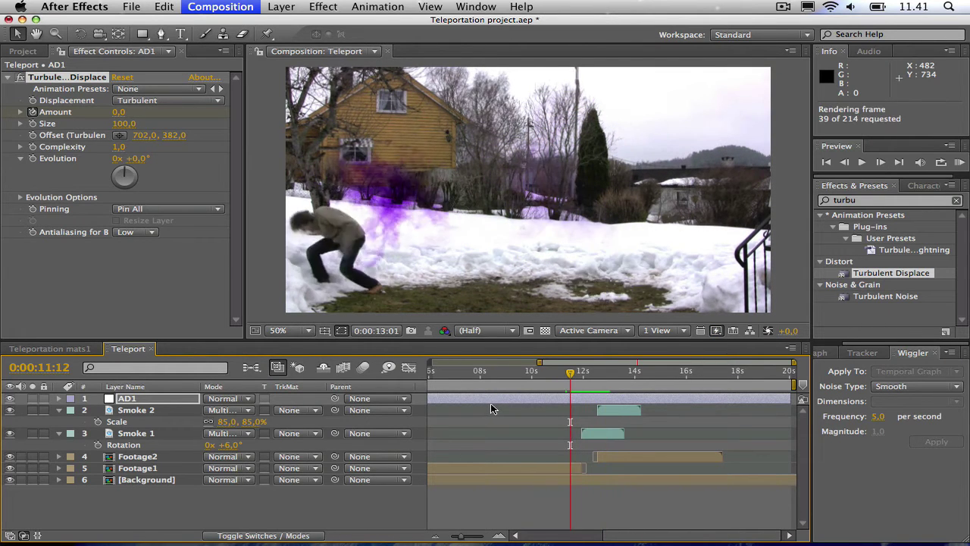
# At 12:01, scale the Smoke 1 layer up to 110%
pyautogui.click(582, 385)
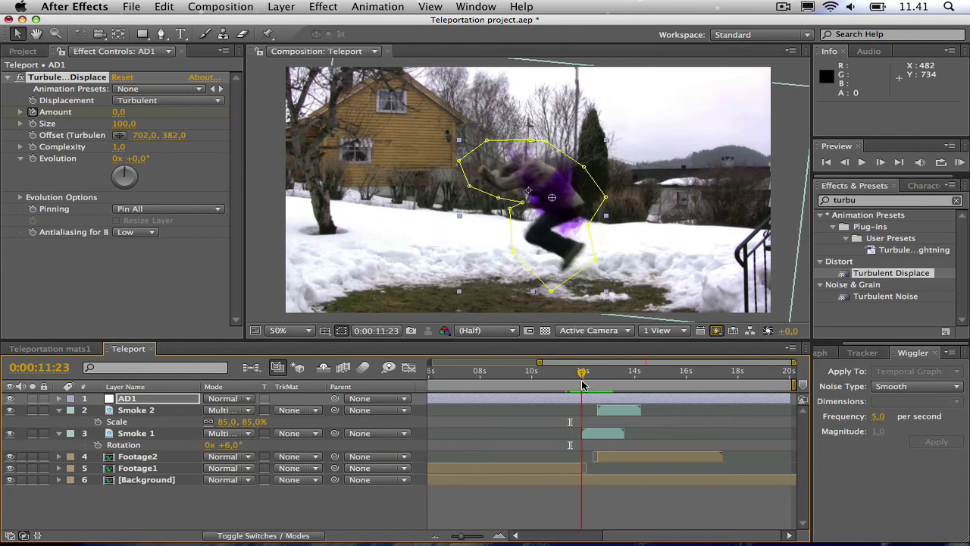
pyautogui.click(583, 385)
pyautogui.click(121, 433)
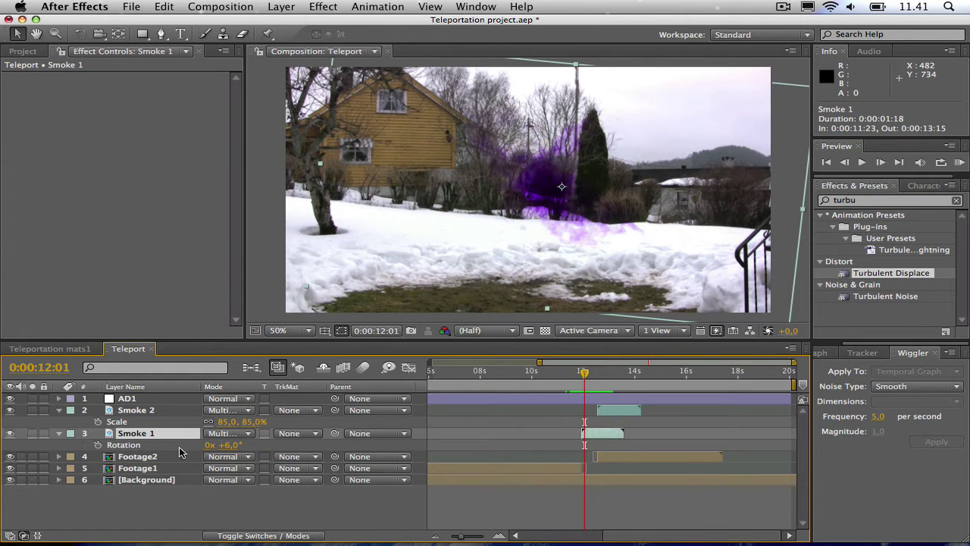
pyautogui.press('s')
pyautogui.click(220, 455)
pyautogui.press('Escape')
pyautogui.click(227, 445)
pyautogui.write('110')
pyautogui.press('Return')
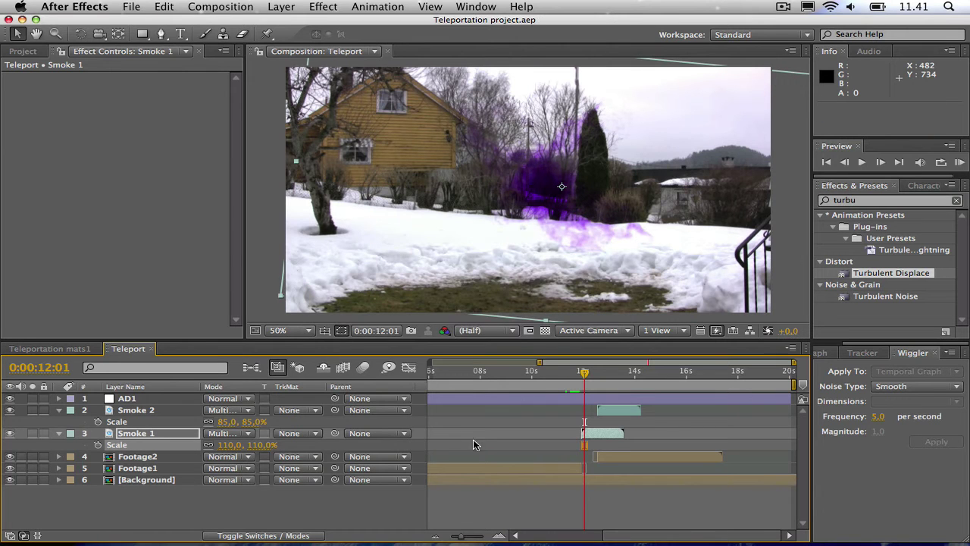
# Preview the teleport from 11:10, then duplicate AD1 near the 12:16 reappearance
pyautogui.click(568, 377)
pyautogui.press('KP_0')
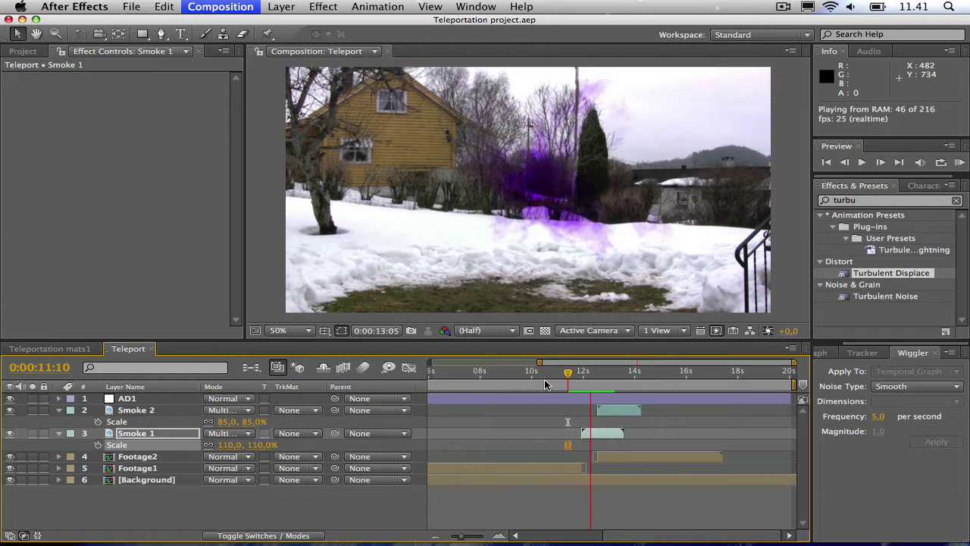
pyautogui.press('space')
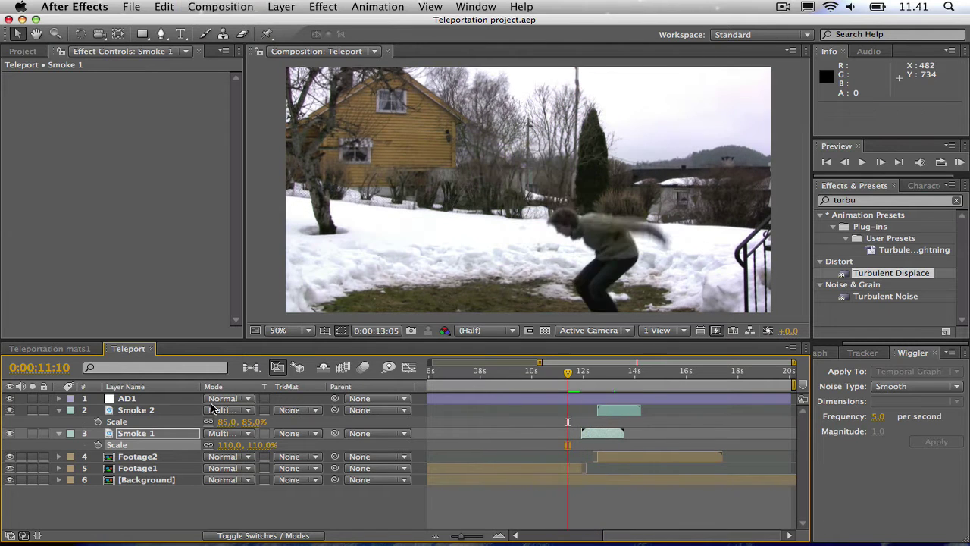
pyautogui.click(153, 400)
pyautogui.moveTo(575, 380); pyautogui.dragTo(602, 380)
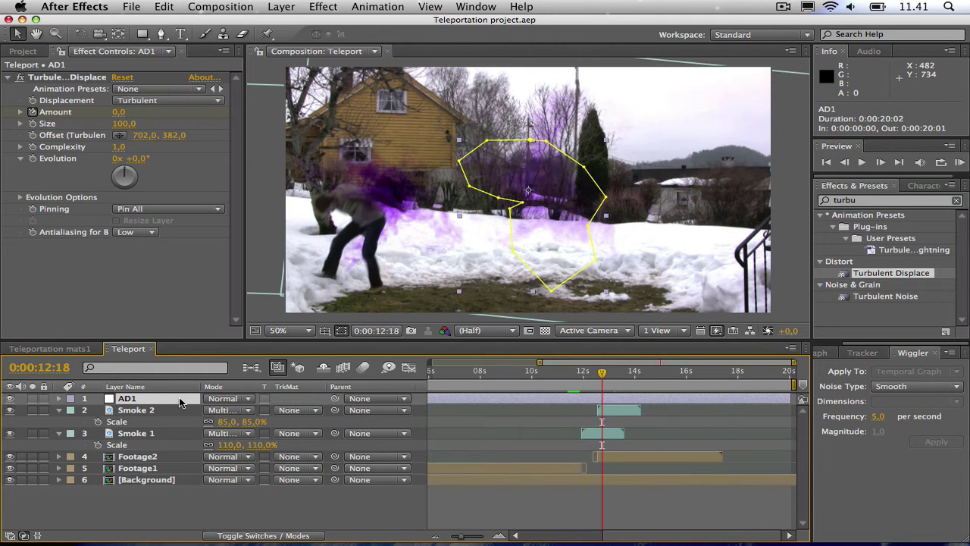
pyautogui.press('super+d')
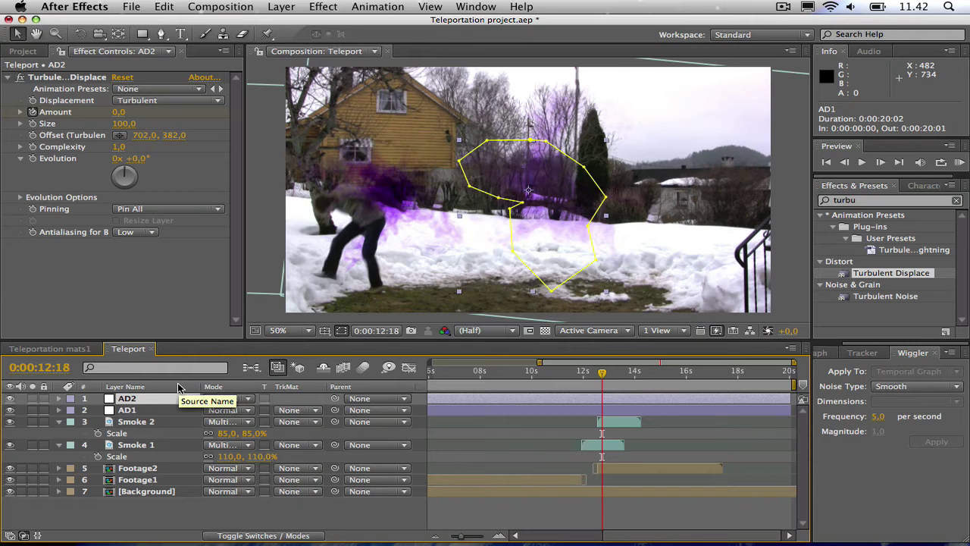
# Reveal AD2's Amount keyframes and shift the layer ten frames later
pyautogui.press('u')
pyautogui.click(582, 421)
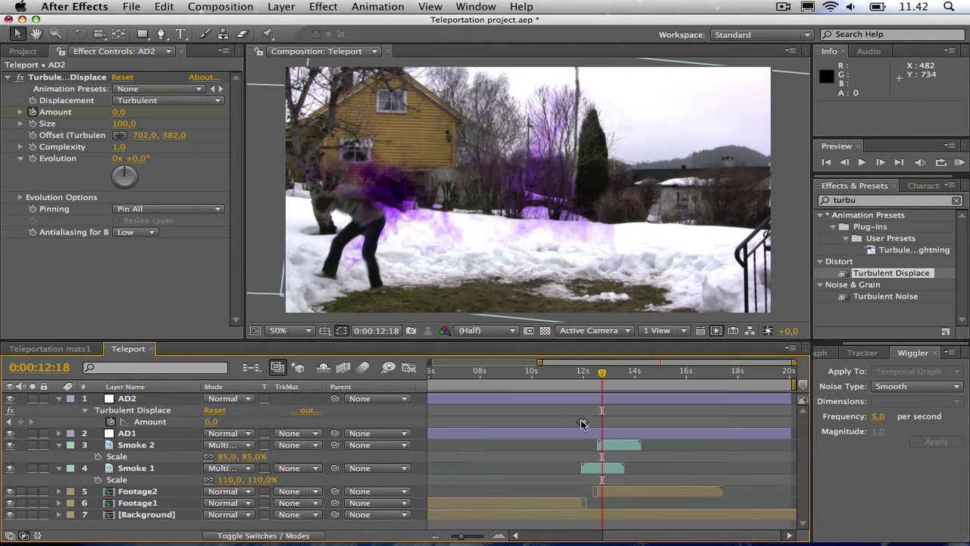
pyautogui.click(484, 411)
pyautogui.moveTo(499, 402)
pyautogui.mouseDown()
pyautogui.moveTo(510, 402)
pyautogui.moveTo(490, 402)
pyautogui.mouseUp()
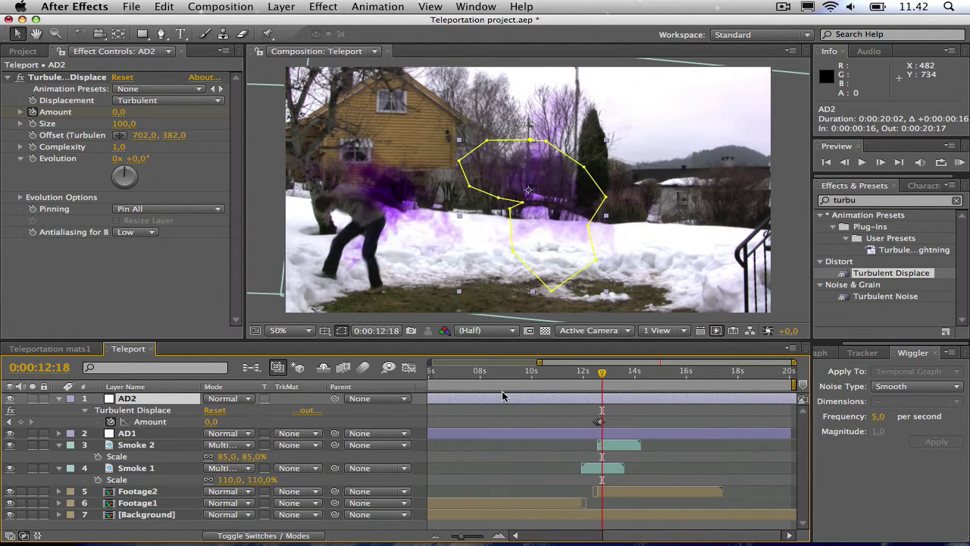
# Check frames around the 12:15 peak, then move AD2's whole mask onto the reappearing figure
pyautogui.press('pageup')
pyautogui.press('pageup')
pyautogui.press('pageup')
pyautogui.press('pageup')
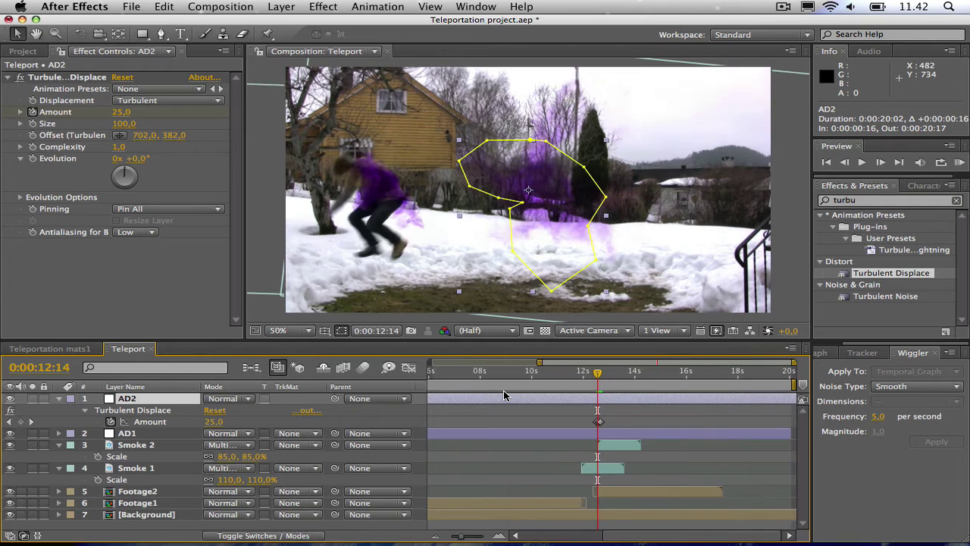
pyautogui.press('pageup')
pyautogui.press('pageup')
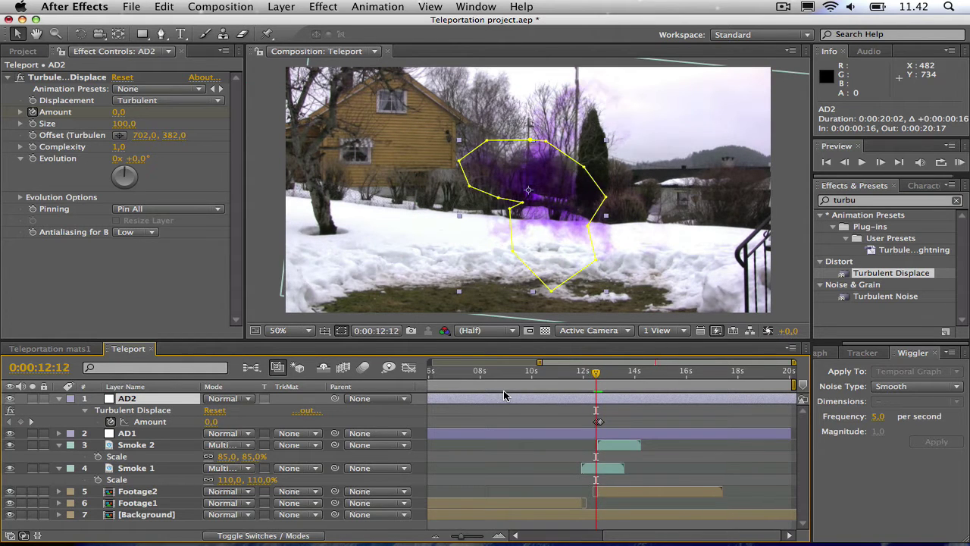
pyautogui.press('pagedown')
pyautogui.press('pagedown')
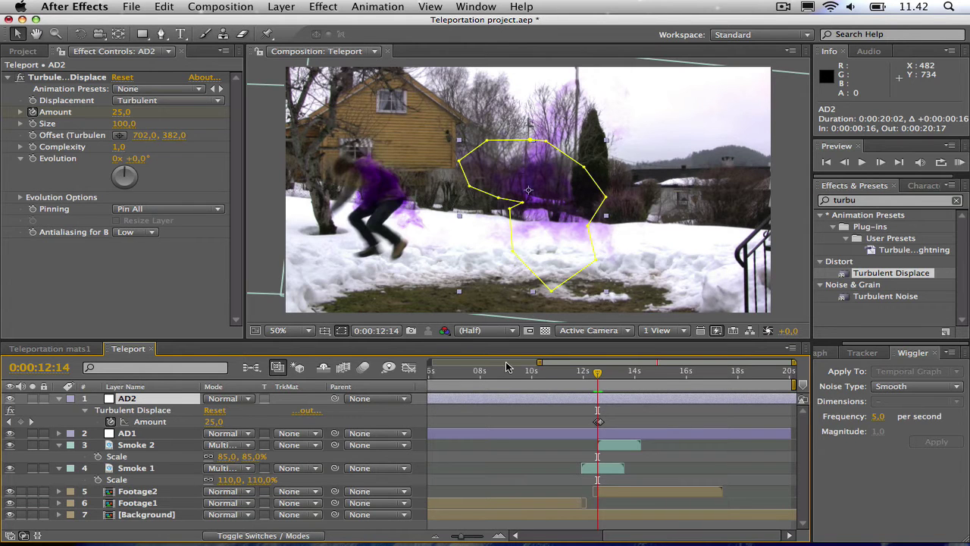
pyautogui.press('pageup')
pyautogui.press('pageup')
pyautogui.press('pagedown')
pyautogui.press('pagedown')
pyautogui.press('pagedown')
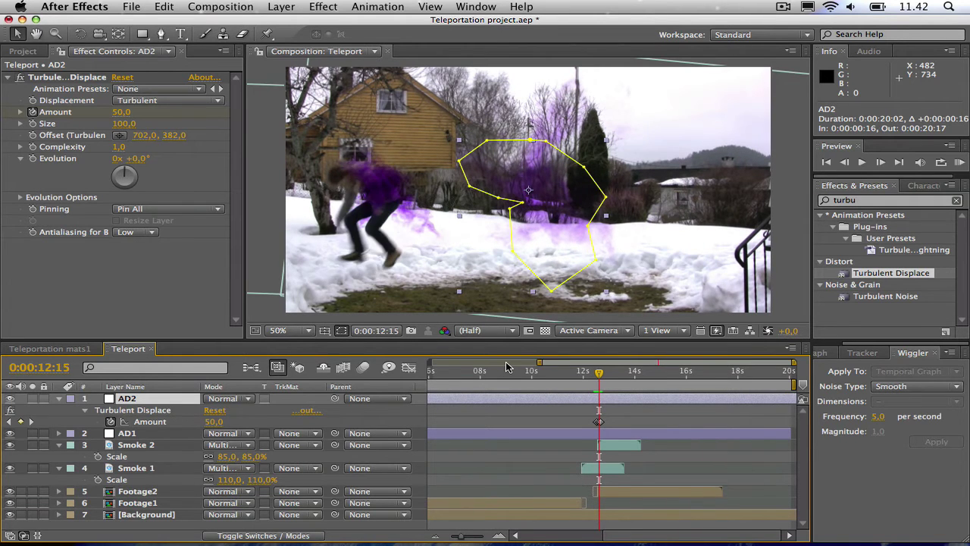
pyautogui.press('pageup')
pyautogui.press('pageup')
pyautogui.press('pageup')
pyautogui.press('pagedown')
pyautogui.press('pagedown')
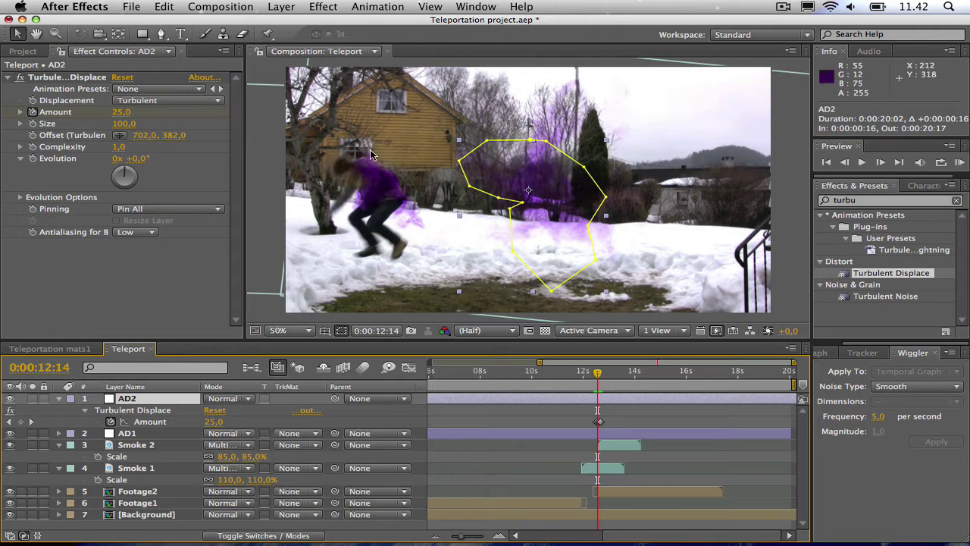
pyautogui.moveTo(419, 118); pyautogui.dragTo(625, 307)
pyautogui.moveTo(573, 159); pyautogui.dragTo(401, 161)
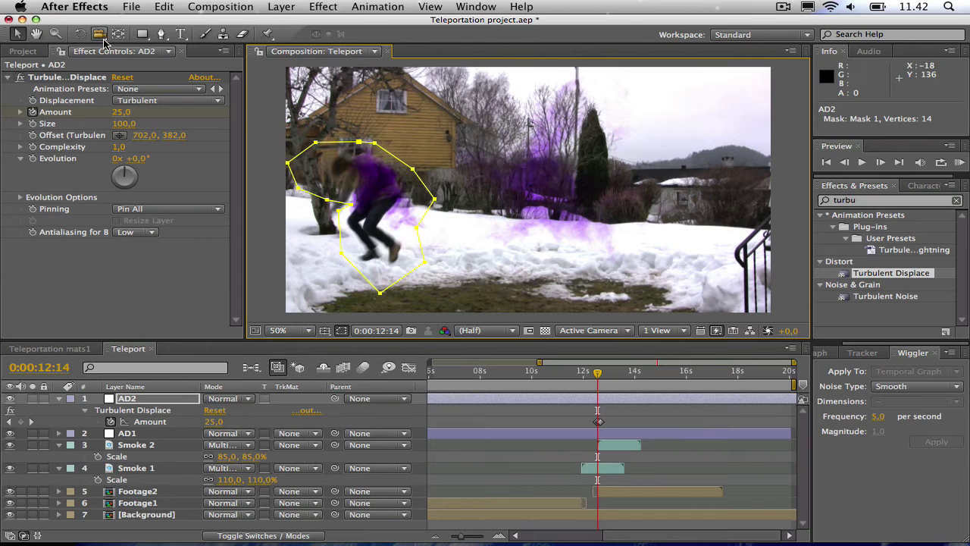
# Add a vertex to AD2's mask and tighten its points around the jumping figure
pyautogui.click(161, 34)
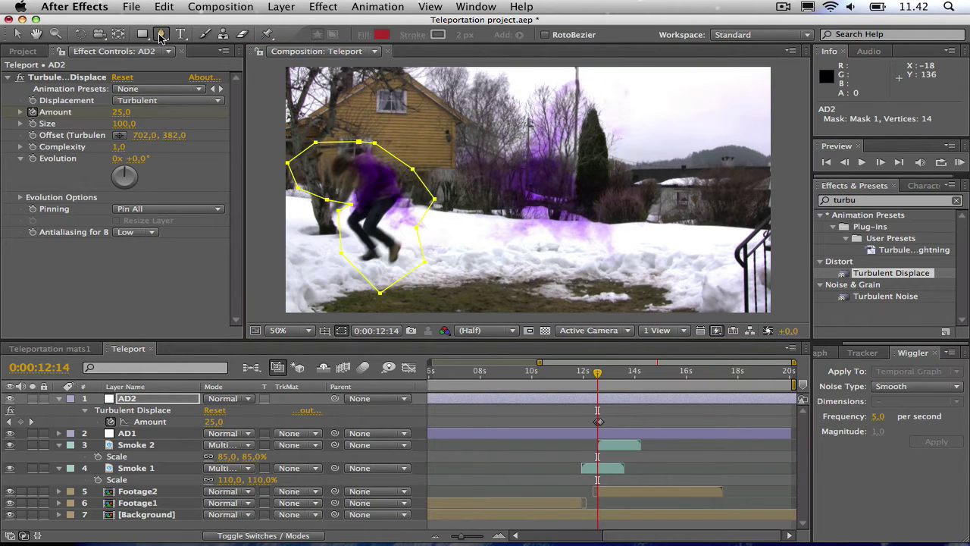
pyautogui.click(400, 280)
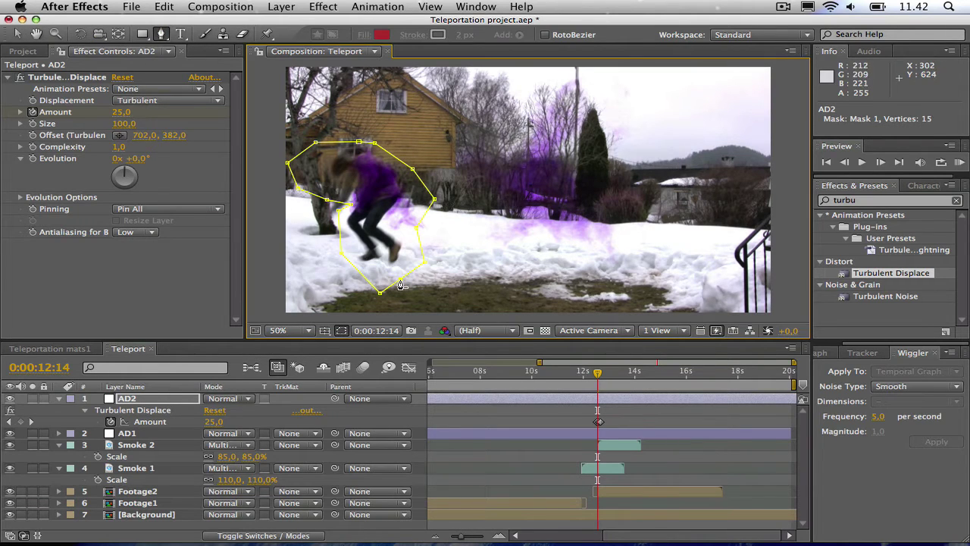
pyautogui.press('v')
pyautogui.moveTo(381, 292); pyautogui.dragTo(372, 279)
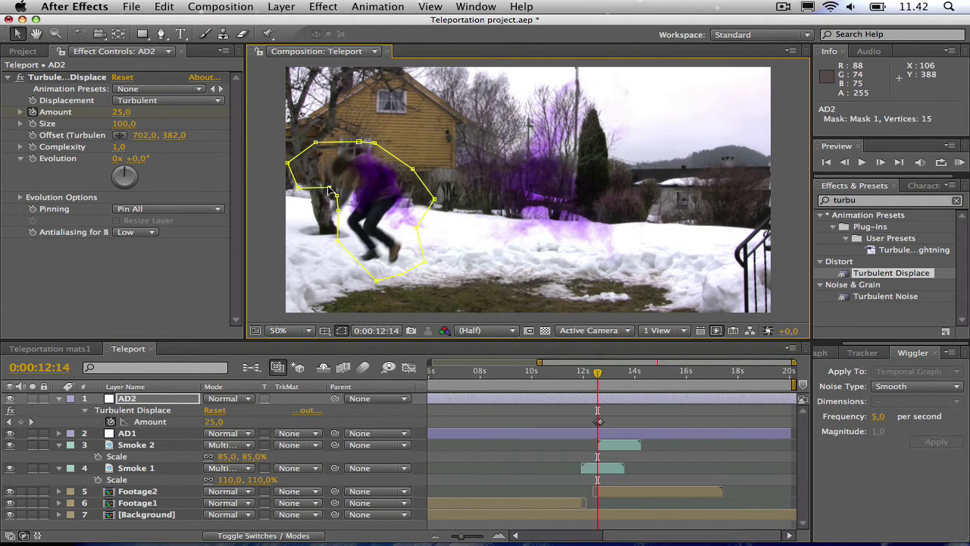
pyautogui.moveTo(288, 164); pyautogui.dragTo(328, 142)
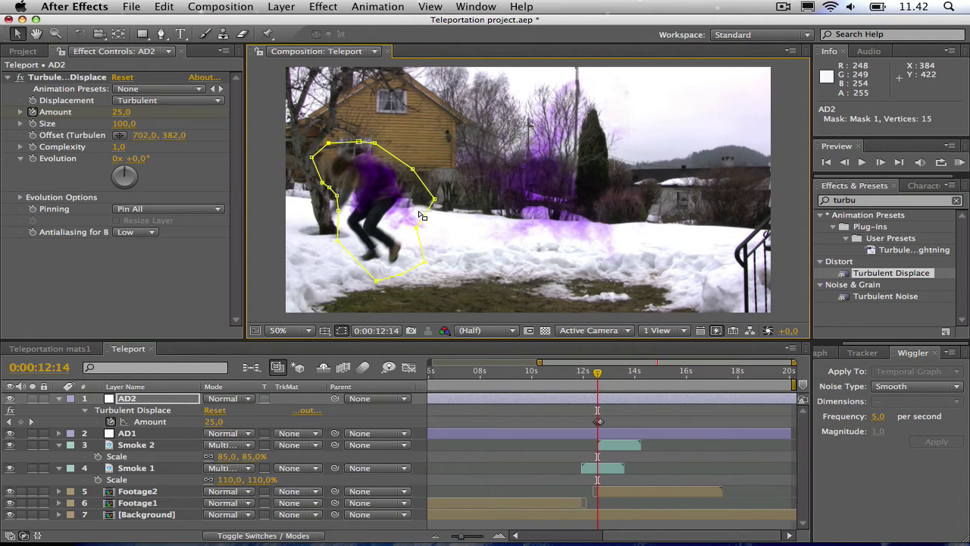
pyautogui.moveTo(426, 219); pyautogui.dragTo(418, 256)
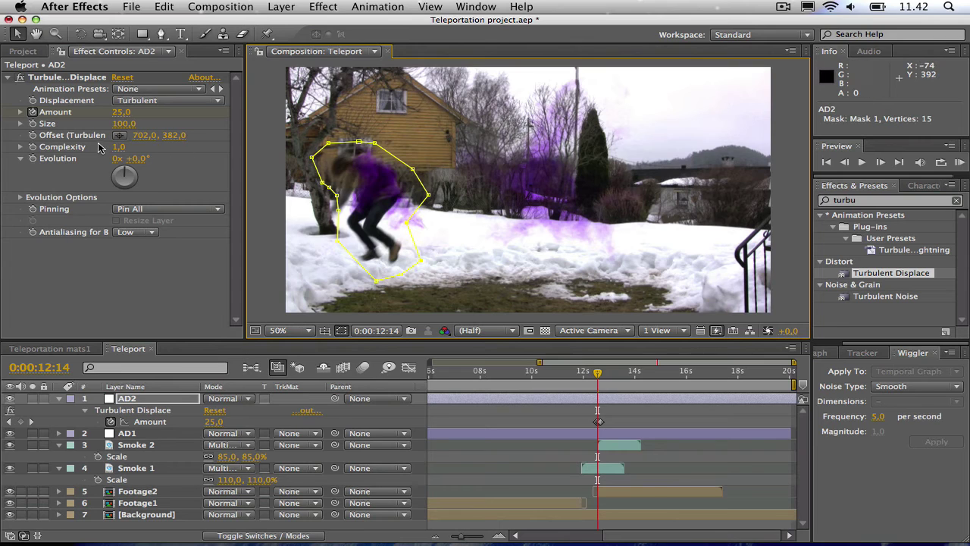
# Place the Turbulent Displace offset at 256,0, 380,0 over the figure
pyautogui.click(120, 135)
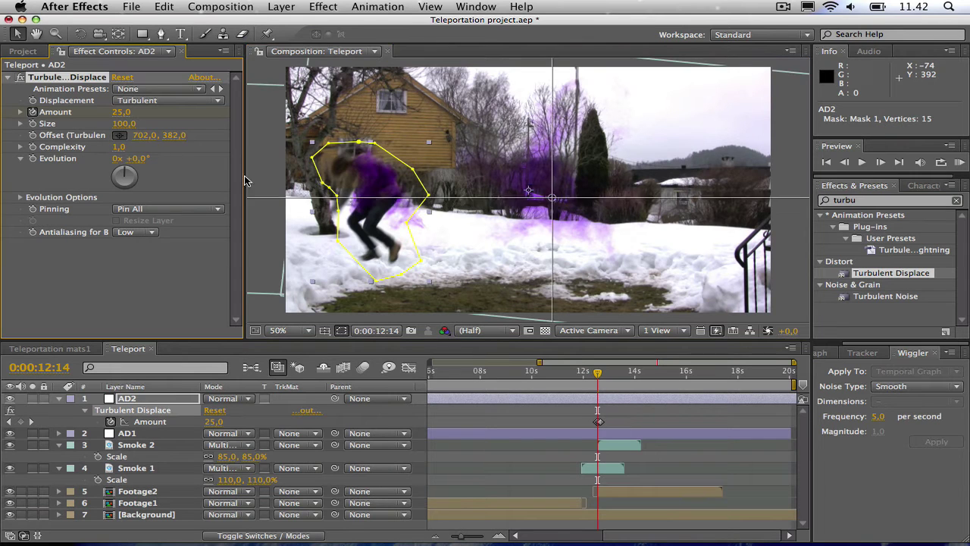
pyautogui.click(376, 196)
pyautogui.moveTo(378, 205)
pyautogui.mouseDown()
pyautogui.moveTo(355, 169)
pyautogui.moveTo(381, 198)
pyautogui.mouseUp()
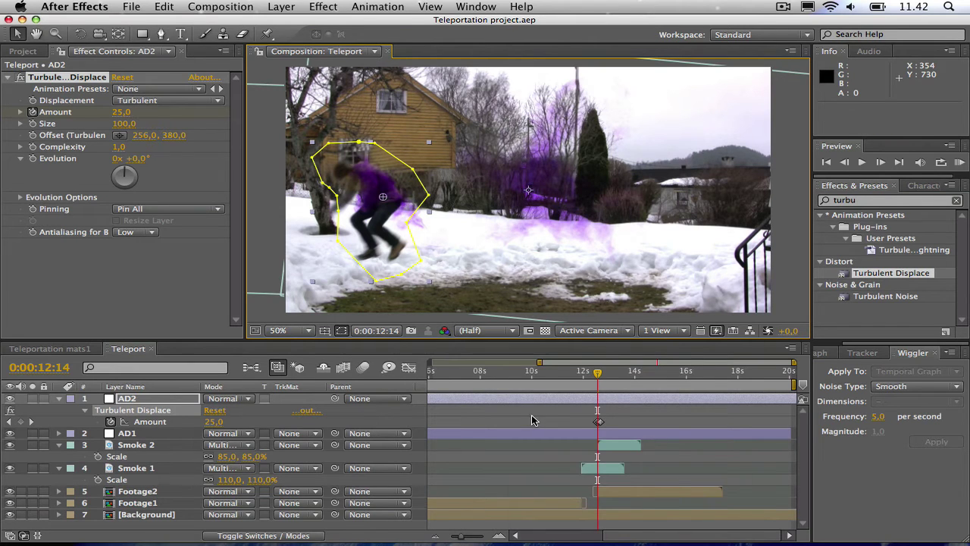
# Trim AD2 to run from about 11 seconds to 13:23, and trim the comp to its work area
pyautogui.press('-')
pyautogui.moveTo(447, 400); pyautogui.dragTo(630, 400)
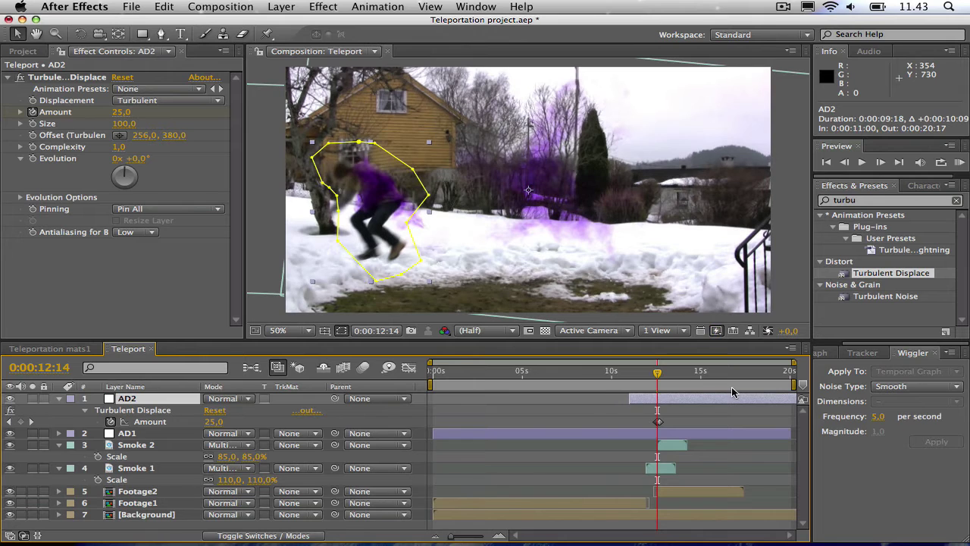
pyautogui.rightClick(792, 385)
pyautogui.click(803, 418)
pyautogui.moveTo(797, 400); pyautogui.dragTo(683, 400)
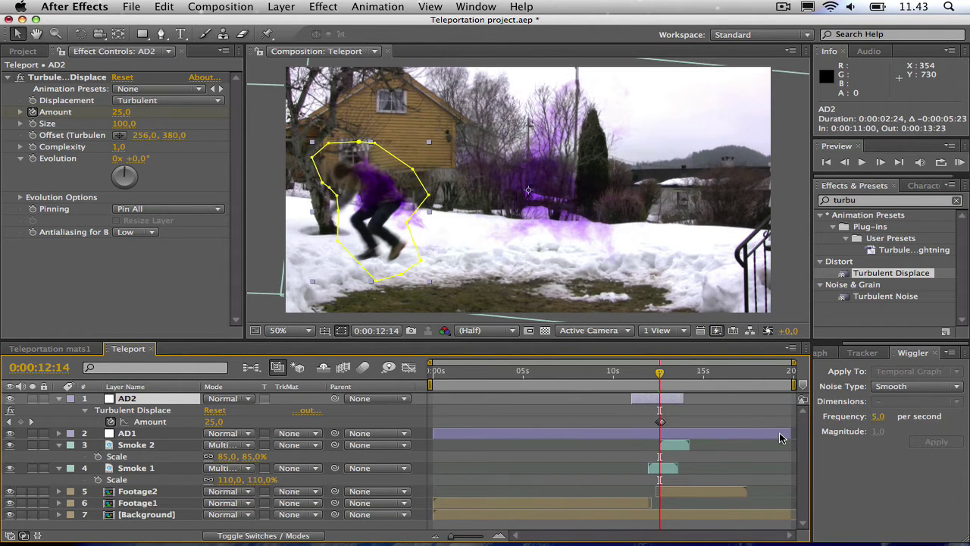
# Trim AD1 to 0:00:11:06–0:00:13:16 and return the time to before the teleport
pyautogui.moveTo(791, 433); pyautogui.dragTo(682, 429)
pyautogui.moveTo(436, 435); pyautogui.dragTo(679, 436)
pyautogui.moveTo(660, 377); pyautogui.dragTo(595, 393)
pyautogui.press('KP_0')
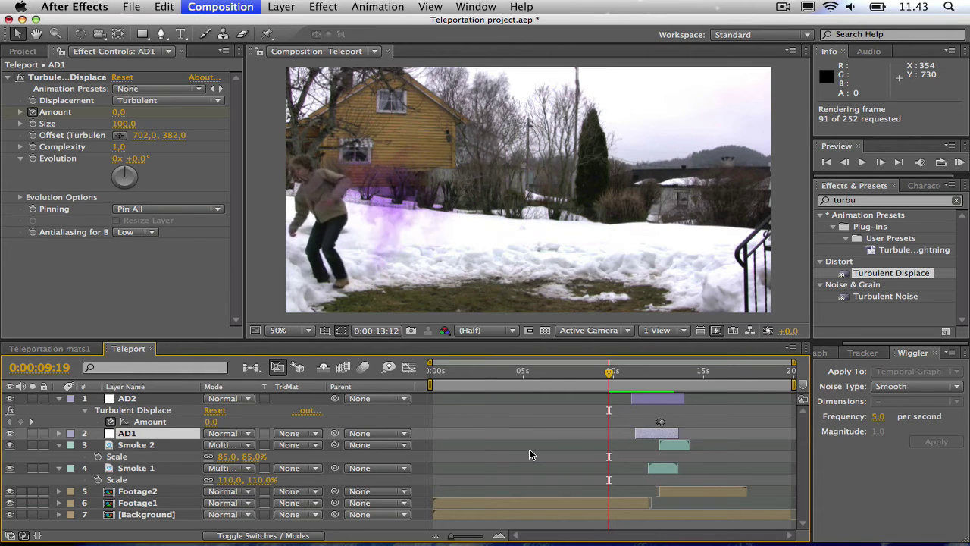
pyautogui.click(529, 449)
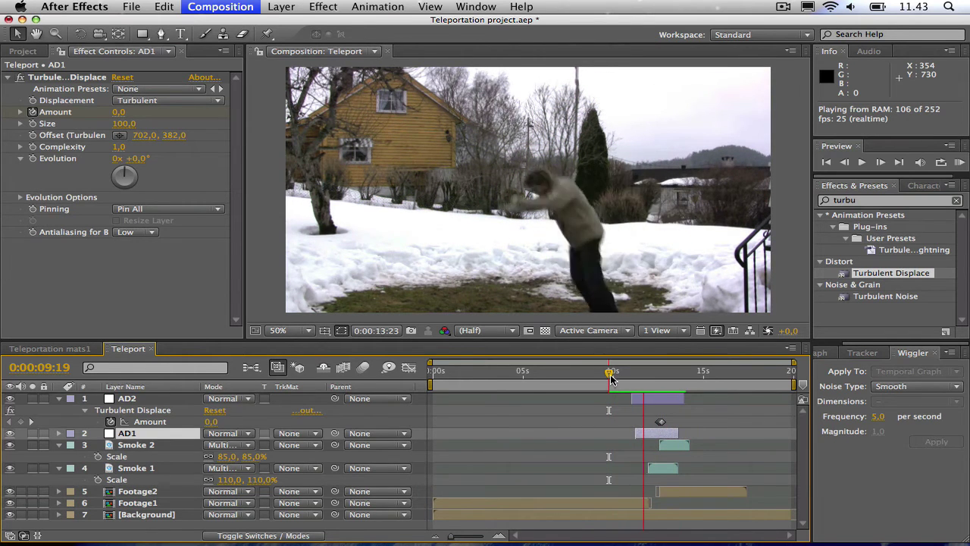
pyautogui.moveTo(610, 375); pyautogui.dragTo(650, 388)
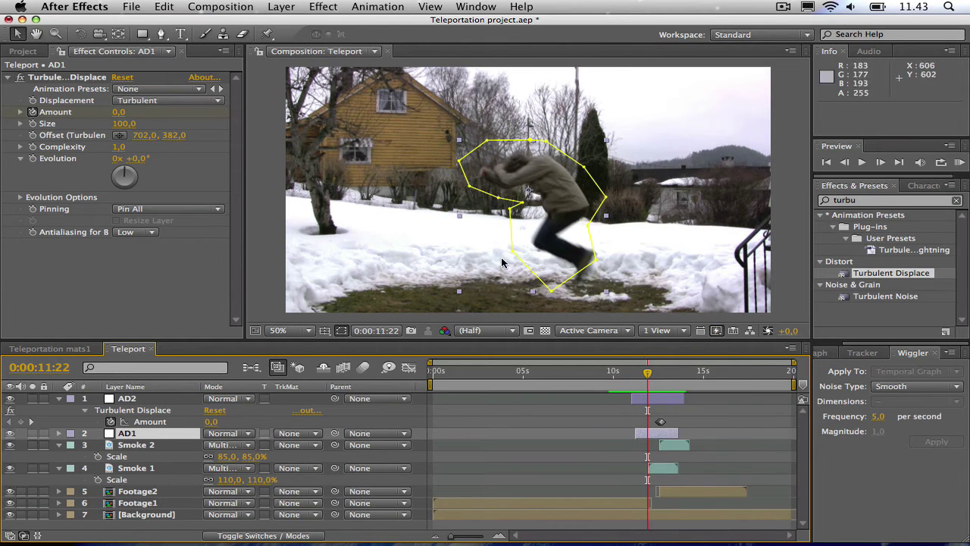
# Collapse the open layers and add Bamf sound.wav to the Teleport comp
pyautogui.click(21, 51)
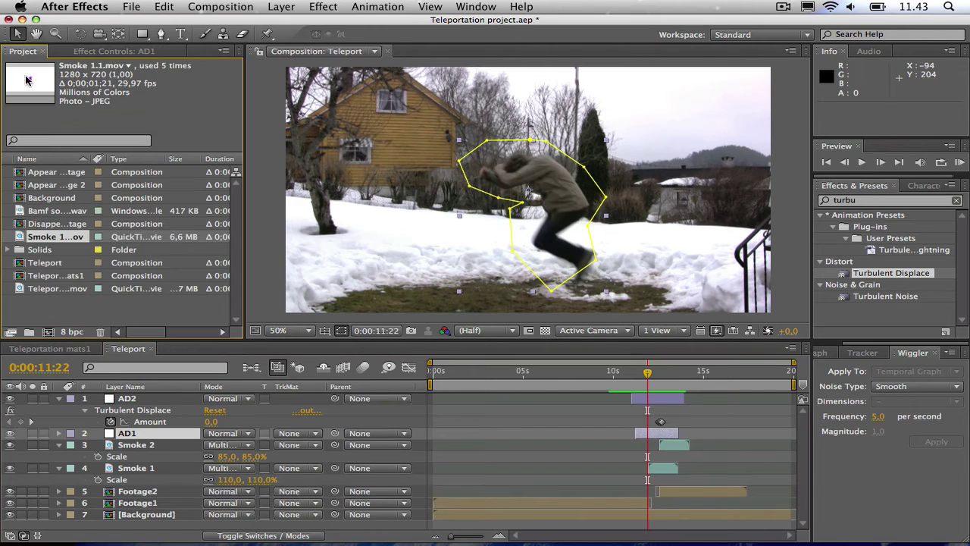
pyautogui.click(75, 211)
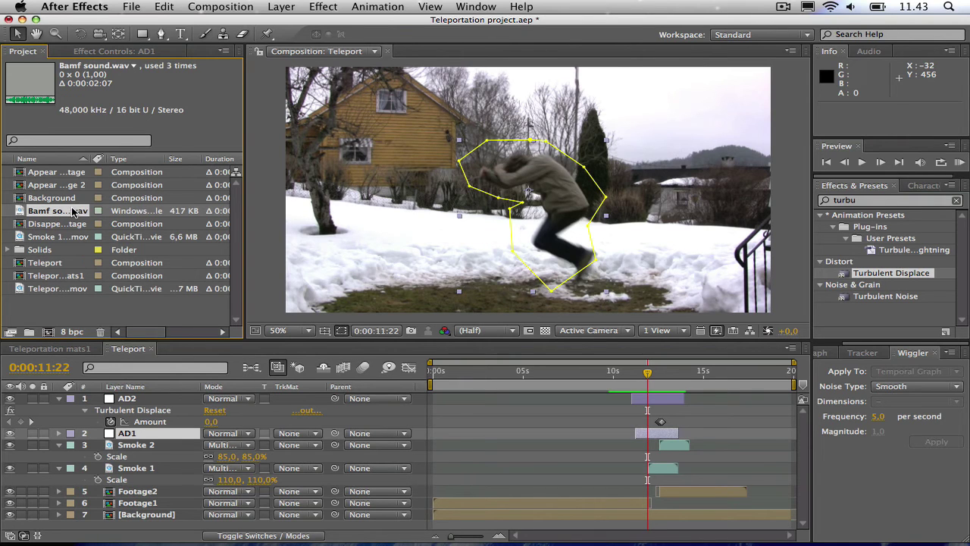
pyautogui.click(59, 398)
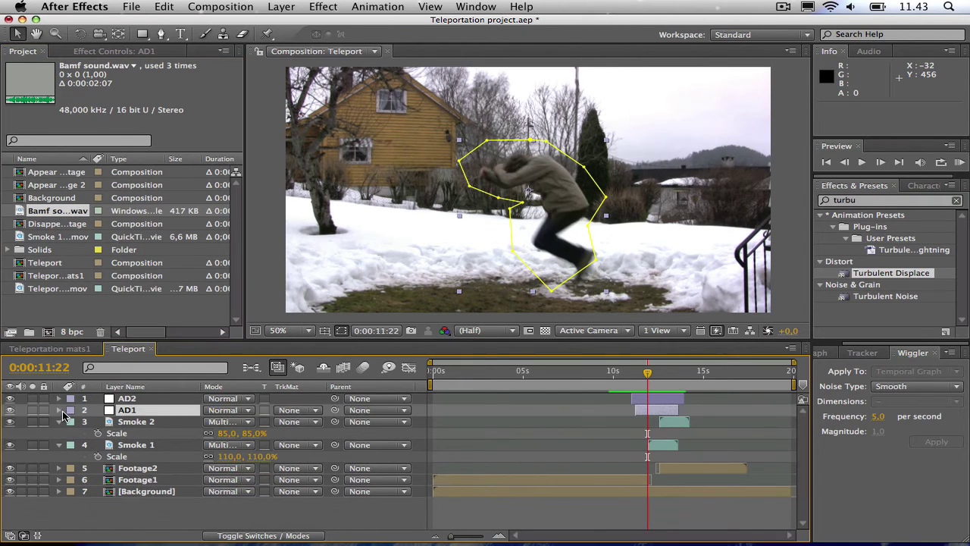
pyautogui.click(59, 422)
pyautogui.click(59, 433)
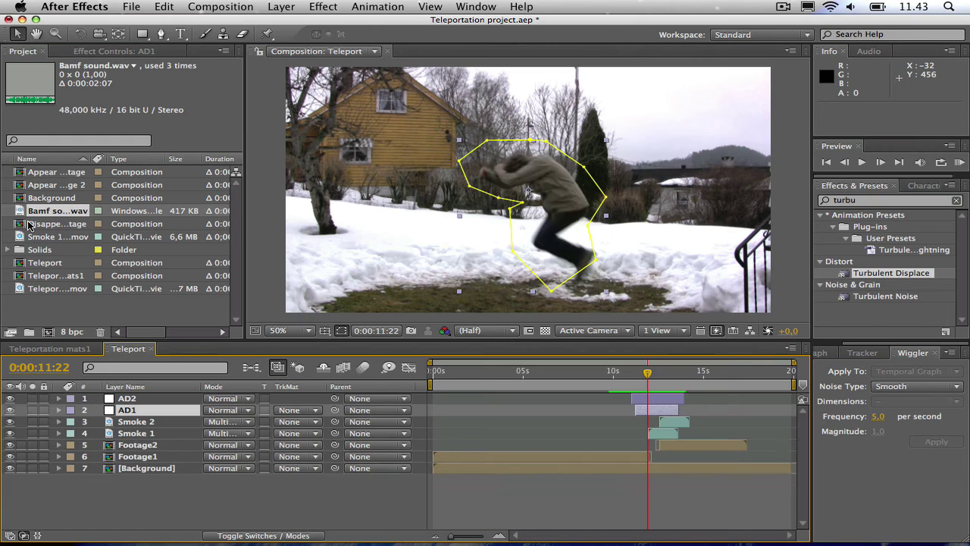
pyautogui.moveTo(109, 367); pyautogui.dragTo(149, 468)
# Rename the sound layer Bamf1 and duplicate it as Bamf2
pyautogui.press('Return')
pyautogui.write('Bamf1')
pyautogui.press('Return')
pyautogui.hotkey('ctrl', 'd')
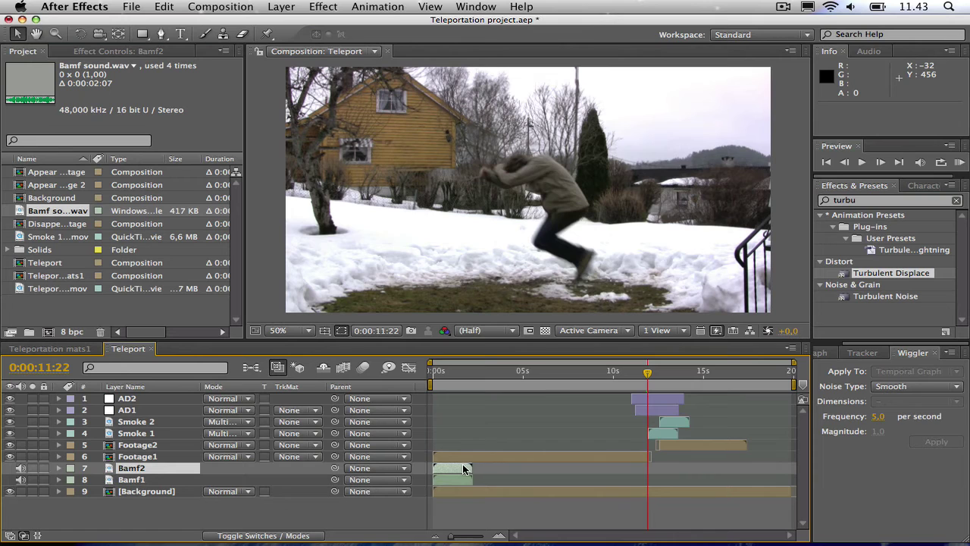
# Move Bamf1 to start at 0:00:11:21 with the smoke burst, and Bamf2 later toward the reappearance
pyautogui.click(629, 371)
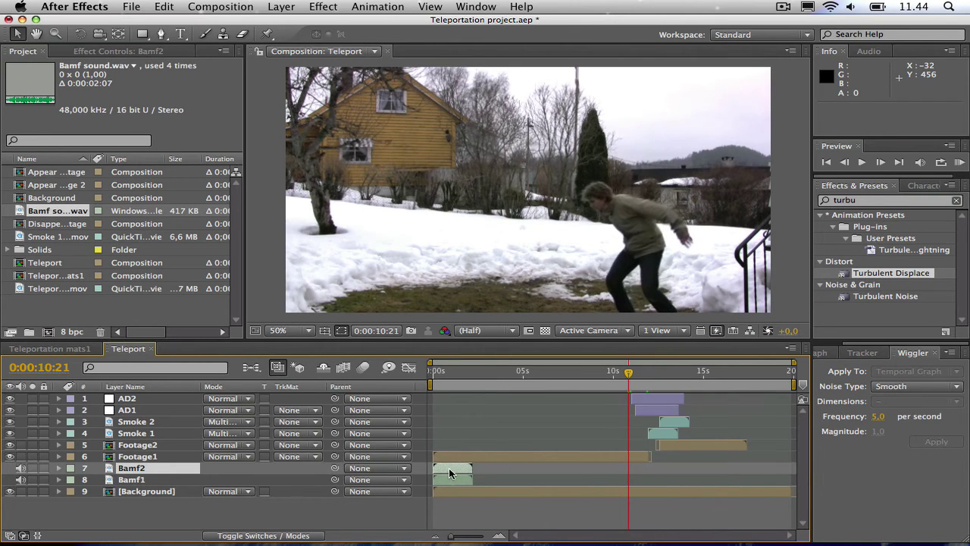
pyautogui.moveTo(450, 476); pyautogui.dragTo(656, 485)
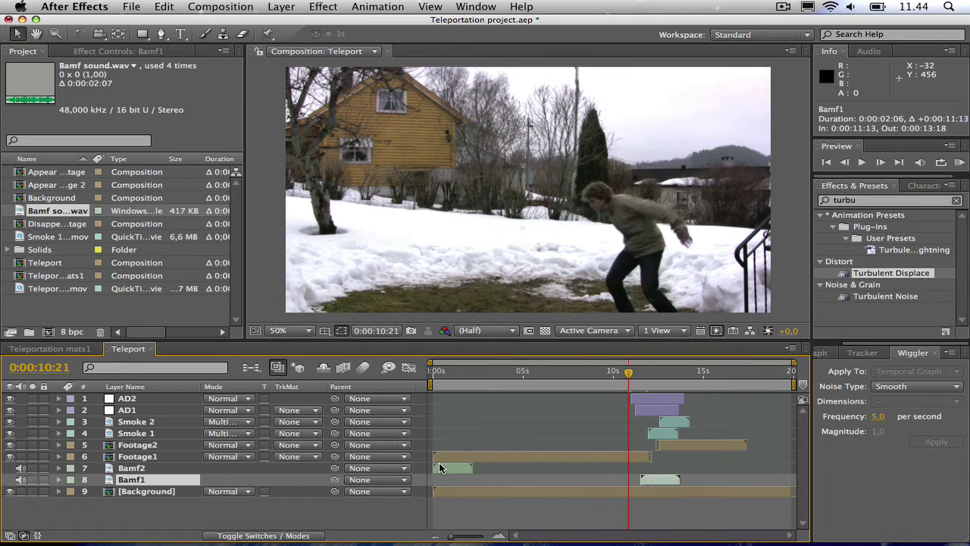
pyautogui.moveTo(440, 468); pyautogui.dragTo(654, 473)
pyautogui.moveTo(628, 370); pyautogui.dragTo(636, 375)
pyautogui.press('=')
pyautogui.press('=')
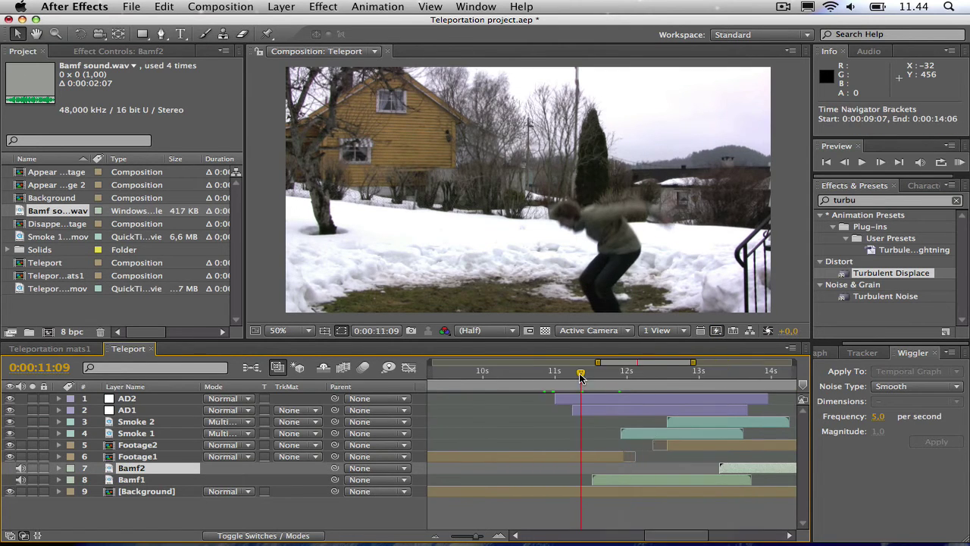
pyautogui.moveTo(584, 373); pyautogui.dragTo(617, 385)
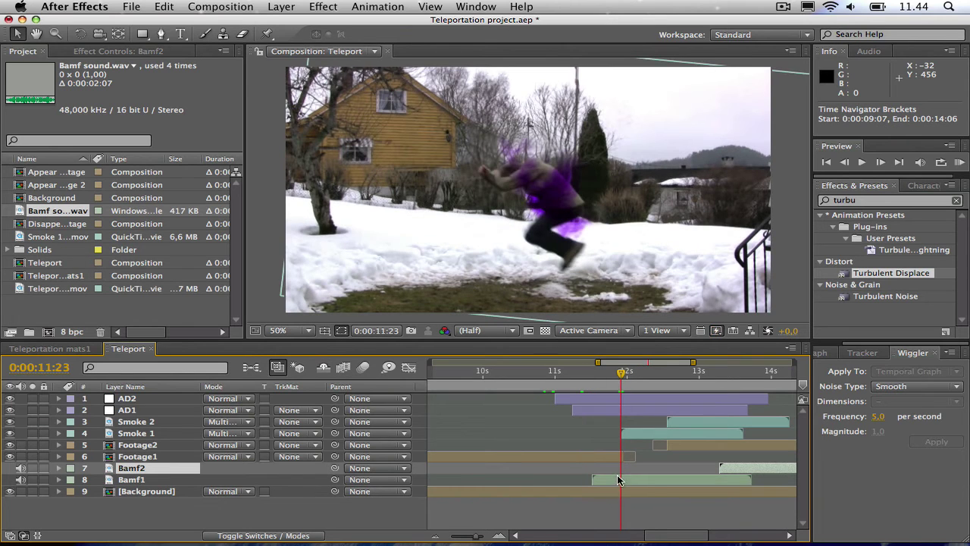
pyautogui.moveTo(639, 479); pyautogui.dragTo(664, 481)
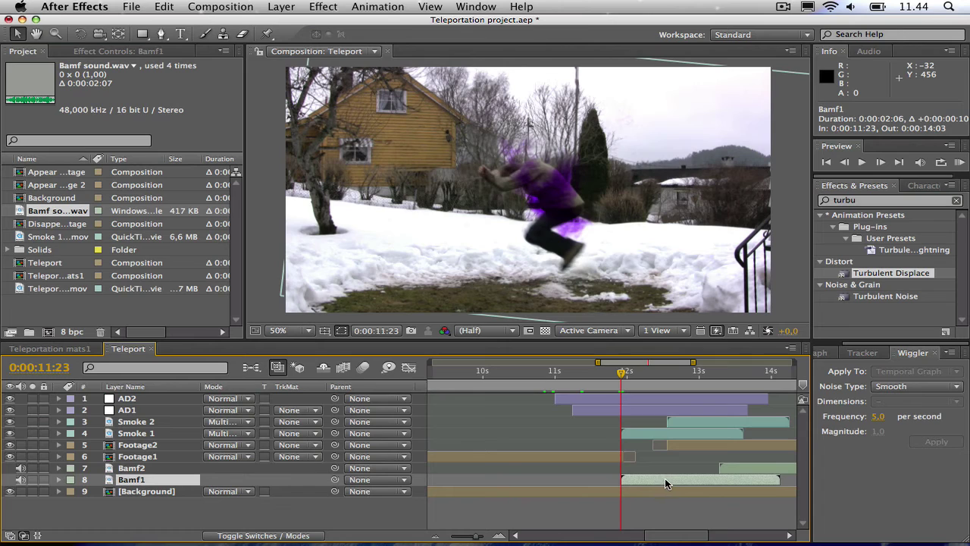
pyautogui.moveTo(664, 479); pyautogui.dragTo(660, 480)
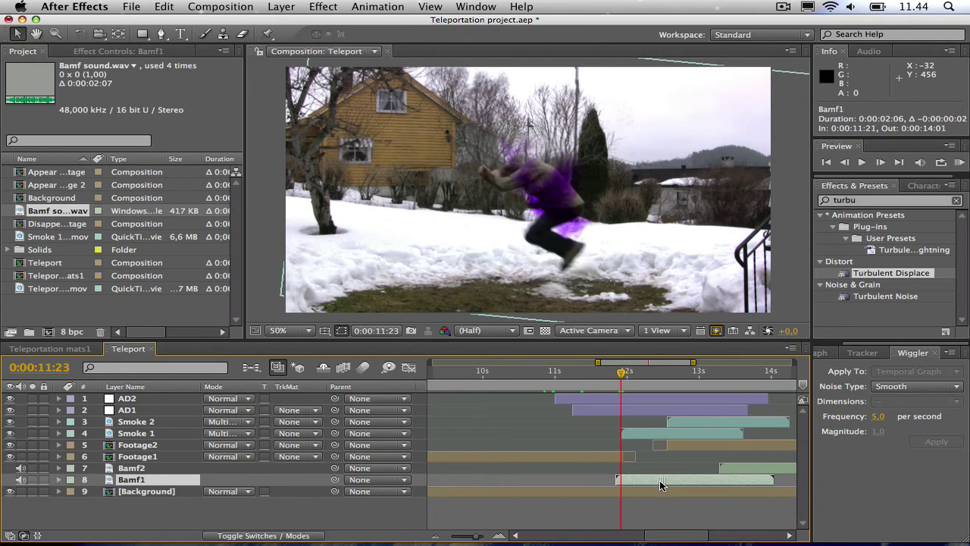
# Show Bamf1's audio waveform to check its timing against the smoke
pyautogui.click(58, 480)
pyautogui.click(72, 491)
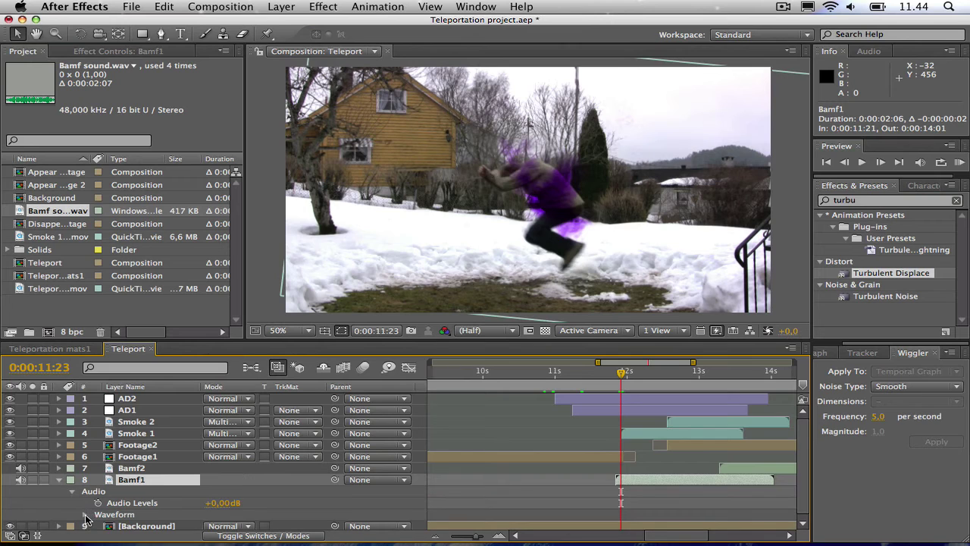
pyautogui.click(85, 514)
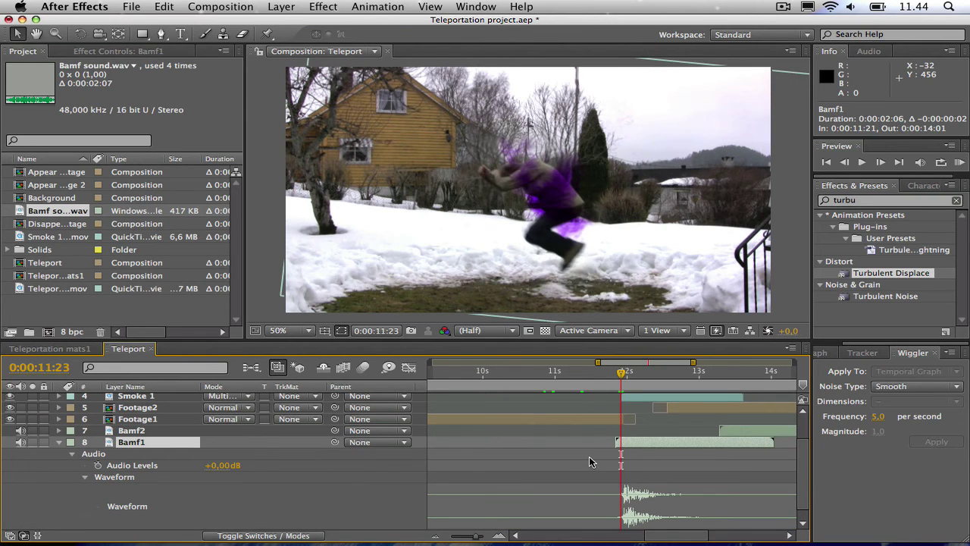
pyautogui.press('pagedown')
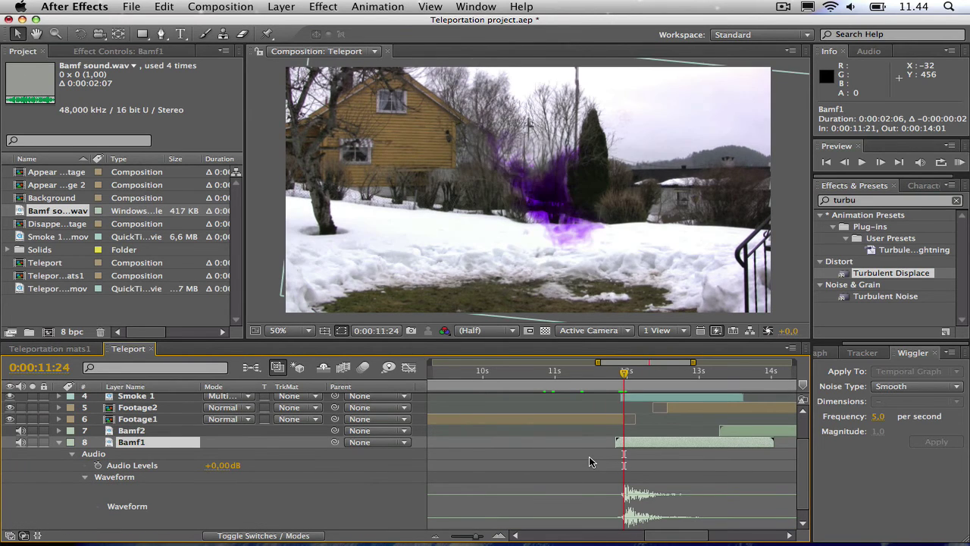
pyautogui.press('-')
pyautogui.press('-')
pyautogui.press('-')
# Snap Bamf2's start to 0:00:12:12, so it runs to 0:00:14:17 at the reappearance
pyautogui.scroll(2, 573, 423)
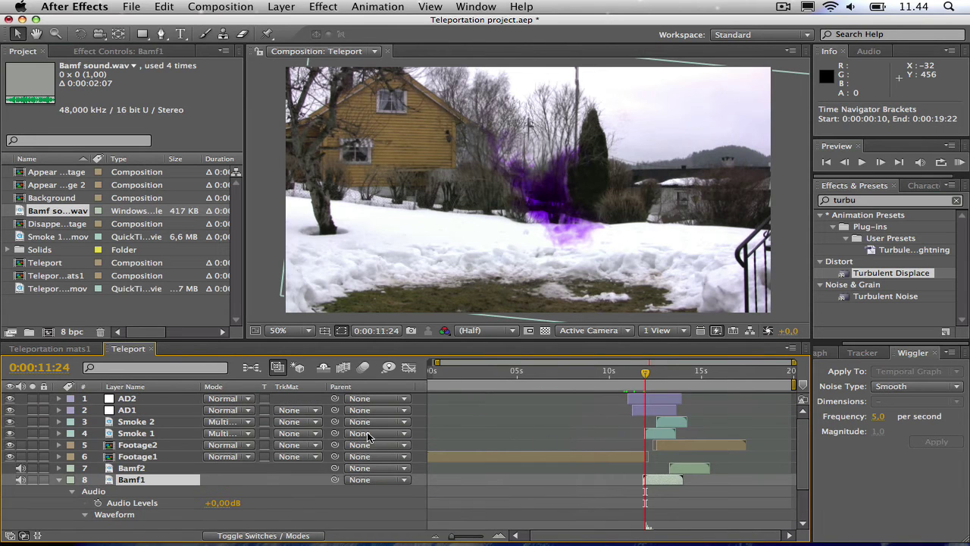
pyautogui.click(60, 481)
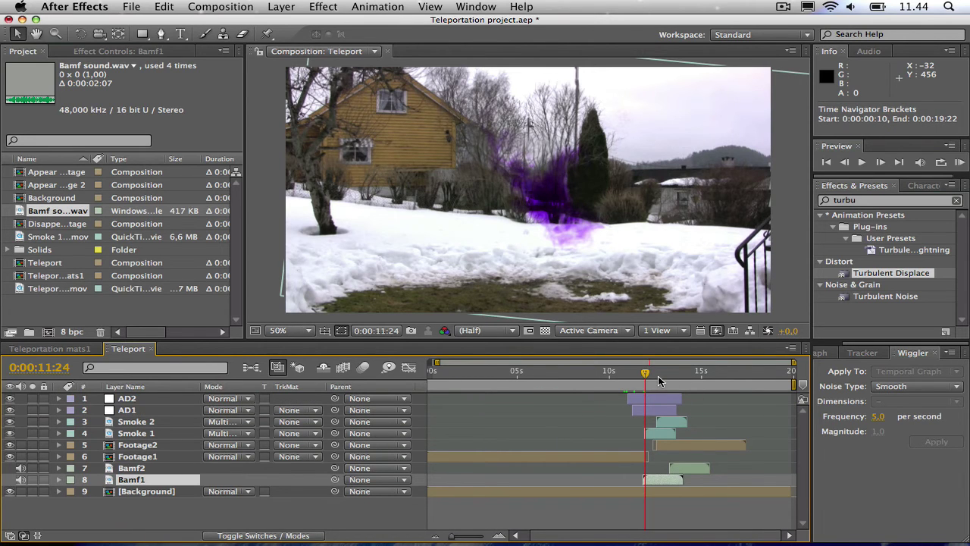
pyautogui.click(654, 377)
pyautogui.press('=')
pyautogui.press('=')
pyautogui.press('=')
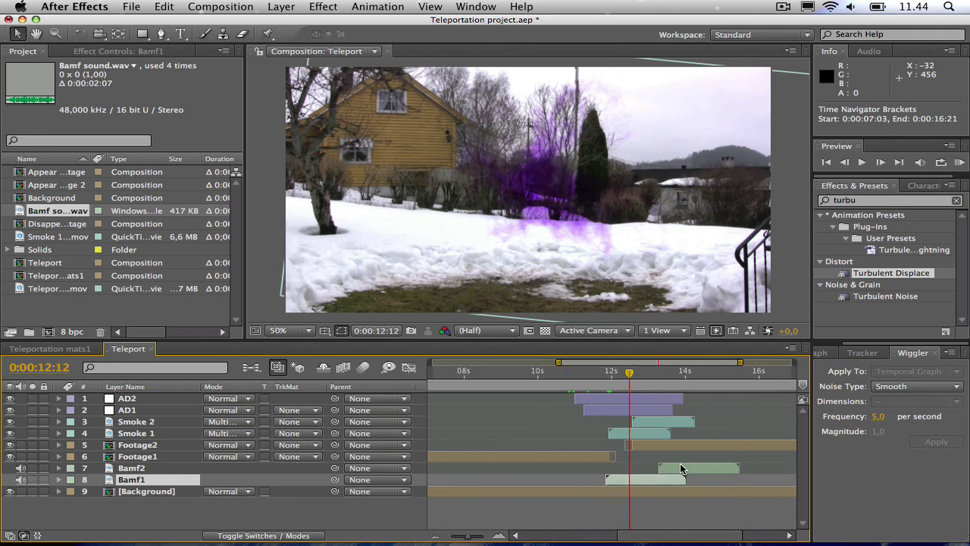
pyautogui.moveTo(682, 465); pyautogui.dragTo(637, 469)
pyautogui.click(599, 421)
pyautogui.click(611, 470)
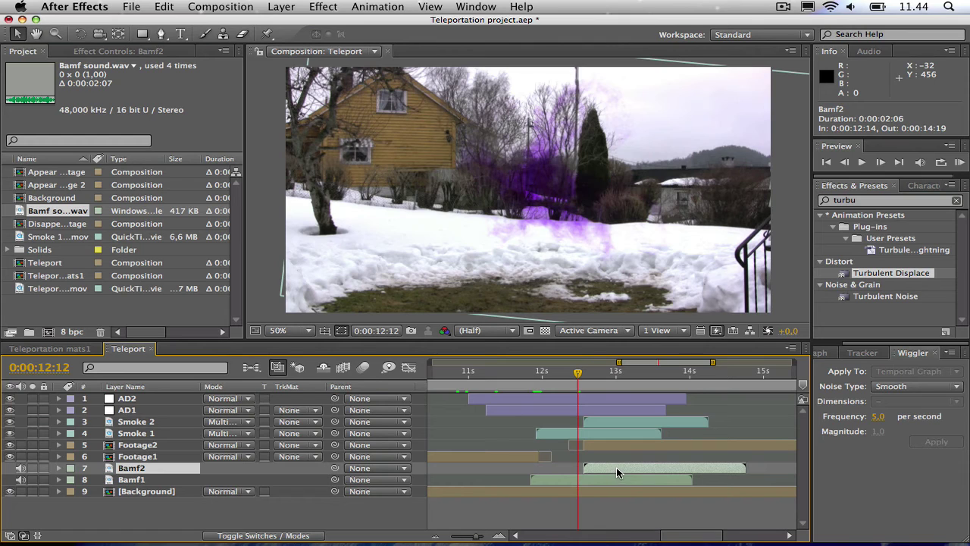
pyautogui.moveTo(615, 467); pyautogui.dragTo(612, 466)
pyautogui.press(';')
pyautogui.click(607, 374)
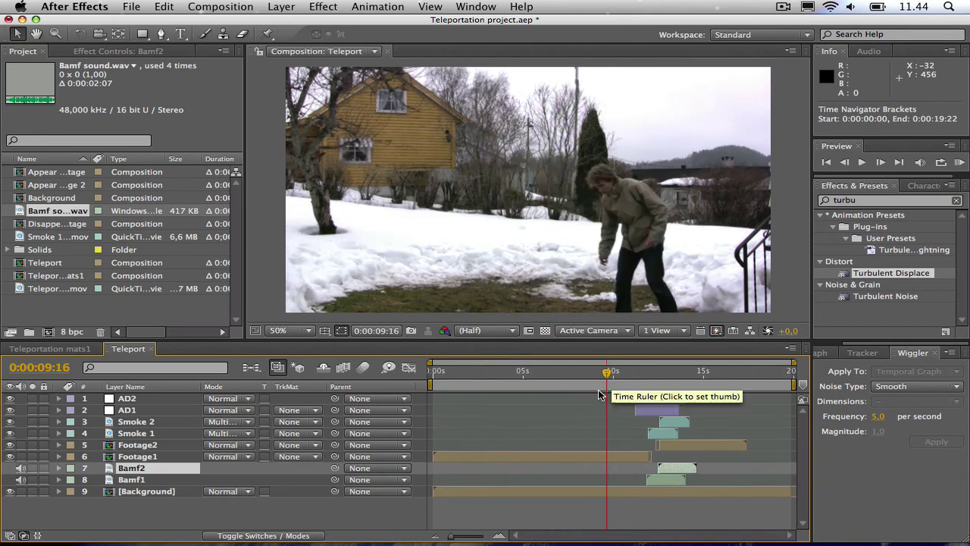
pyautogui.press('KP_0')
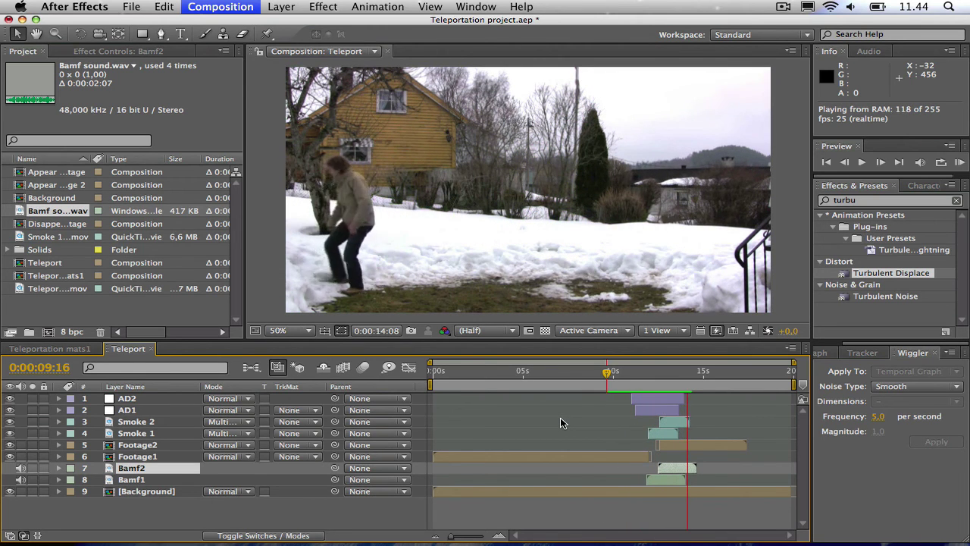
pyautogui.click(642, 398)
pyautogui.press('KP_0')
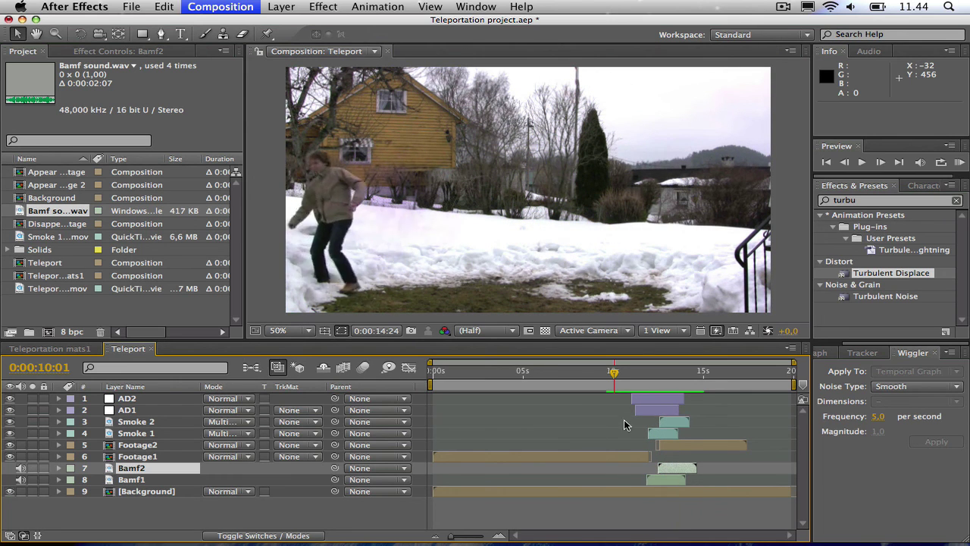
pyautogui.click(618, 374)
pyautogui.moveTo(618, 374); pyautogui.dragTo(662, 377)
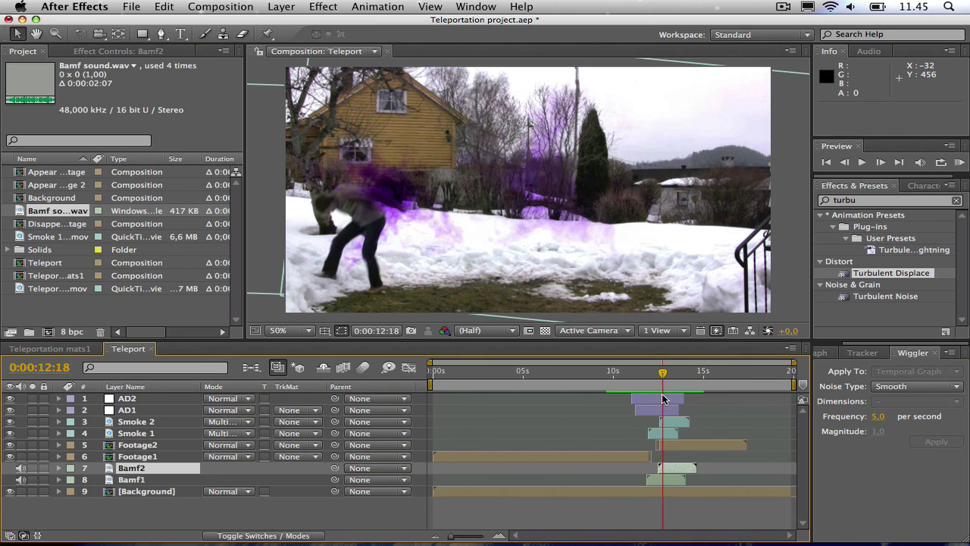